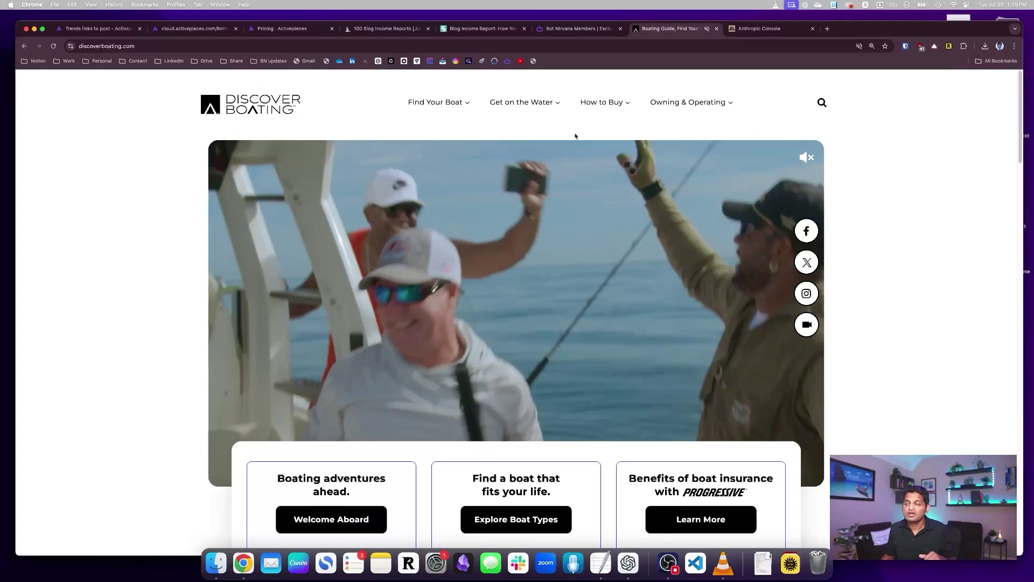
Step: Open Discover Boating's Boat Clubs article, 'Boat Club Memberships: Why Should You Join?'
mouse_move(596, 110)
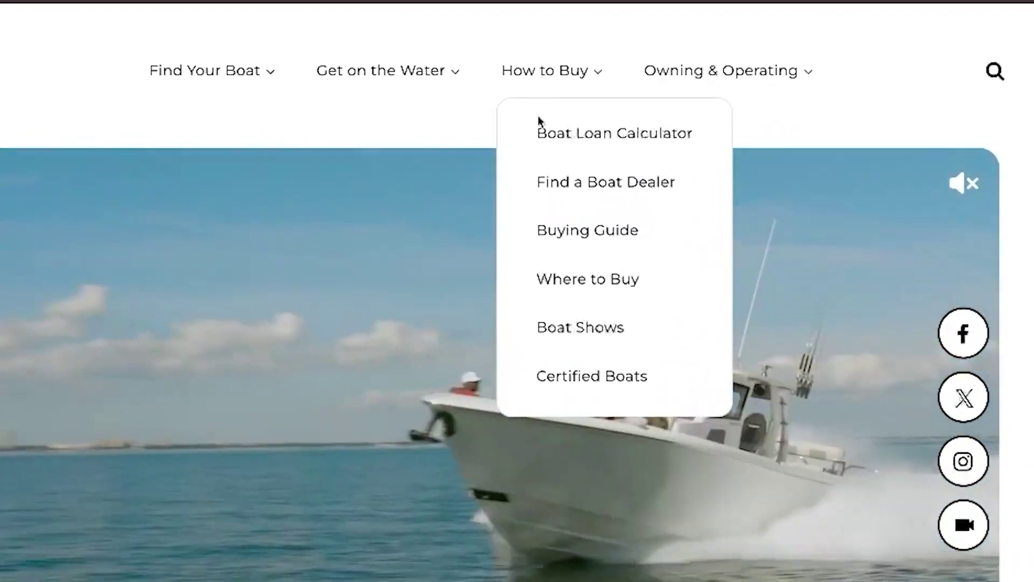
mouse_move(457, 76)
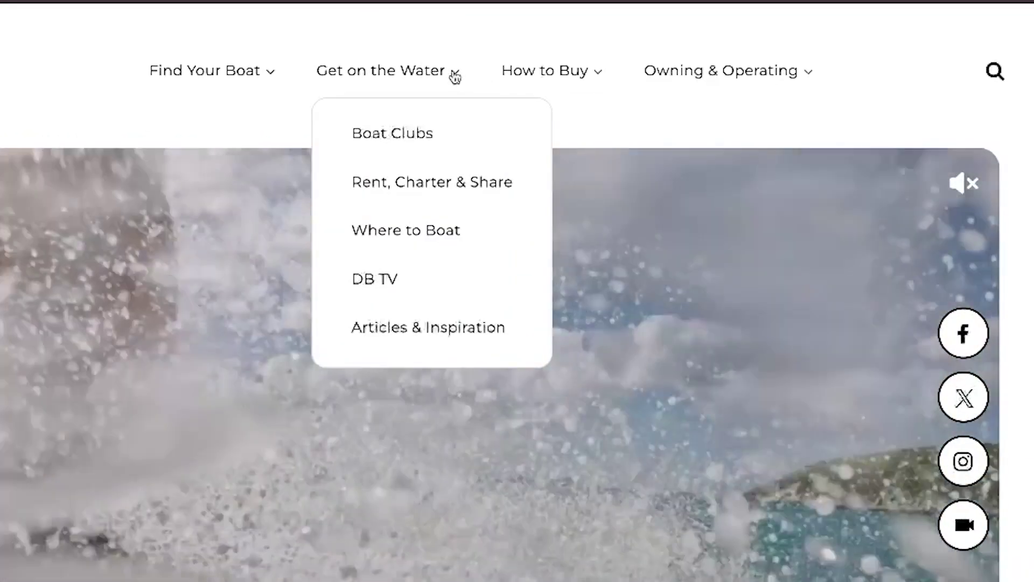
mouse_move(707, 81)
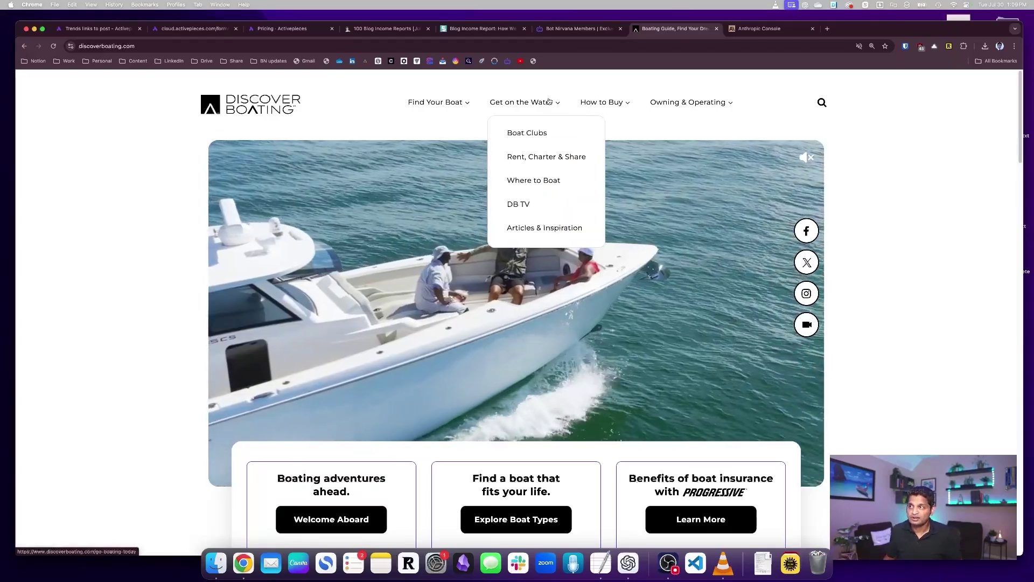
left_click(531, 137)
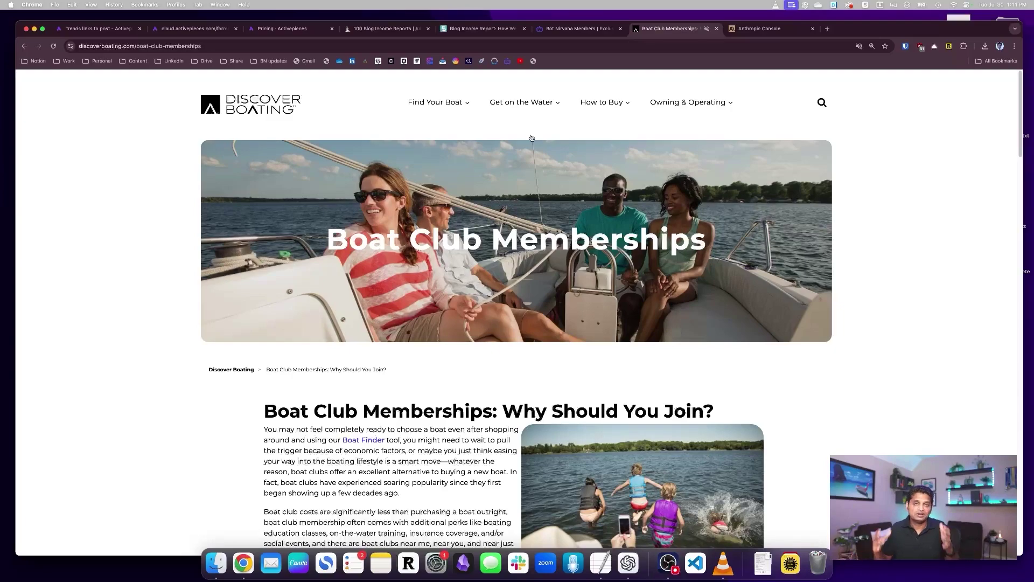
mouse_move(542, 132)
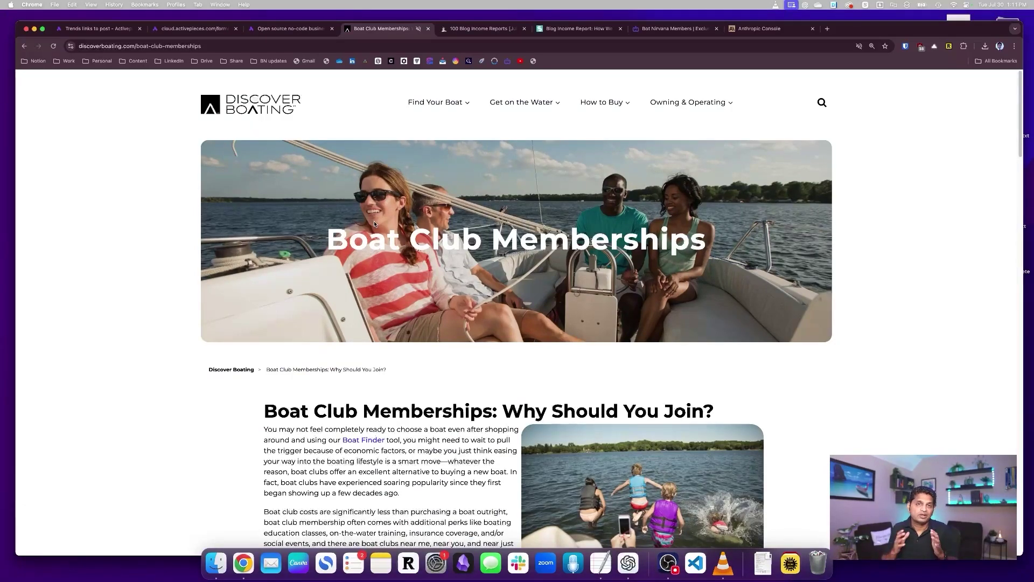
Step: View the Activepieces home page and its pricing plans, with Enterprise from $1,200/month
left_click(298, 30)
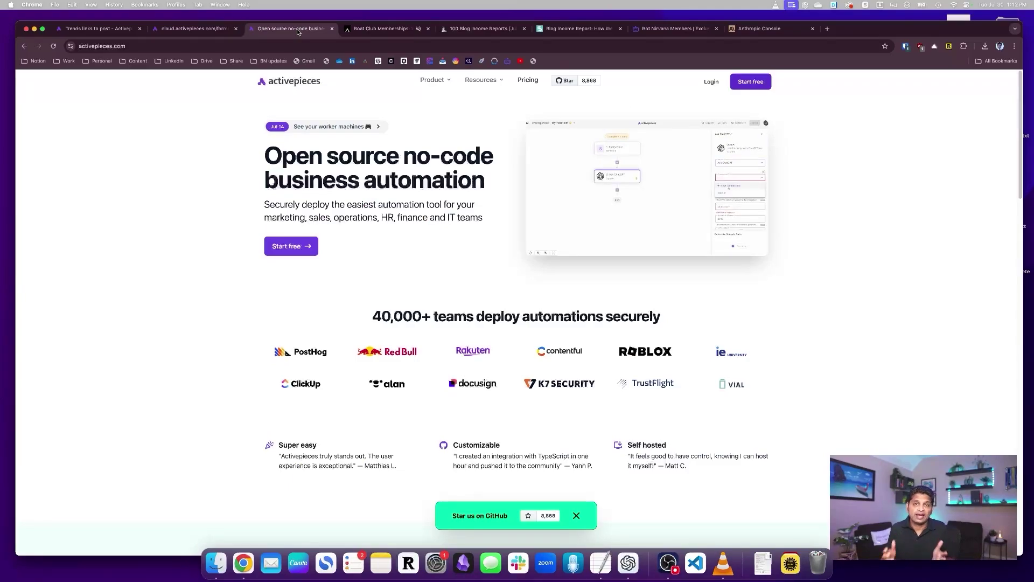
left_click_drag(265, 156, 356, 162)
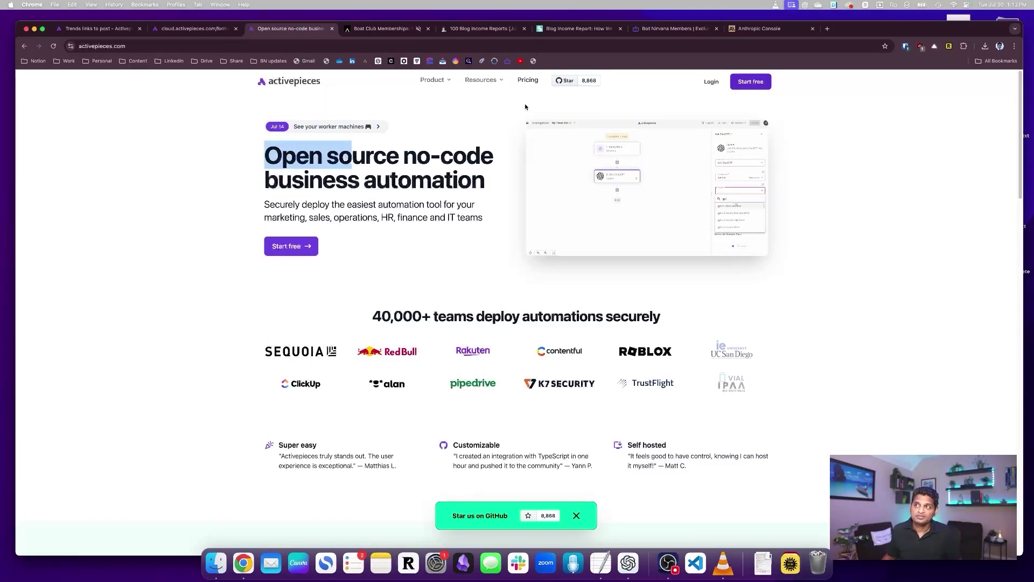
left_click(528, 81)
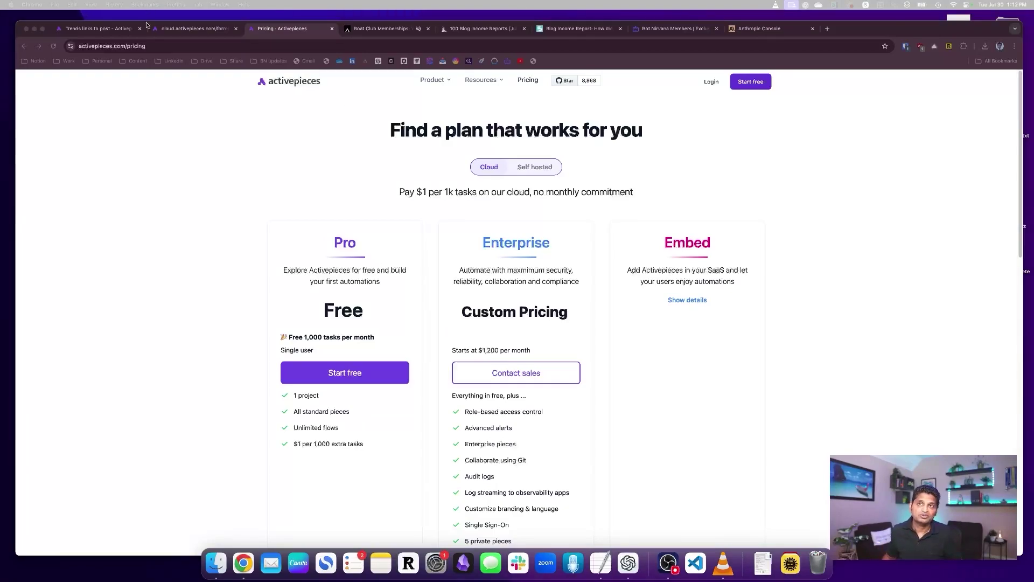
Step: Return to the Trends links to post flow, then focus the form's Trend Link field
left_click(116, 33)
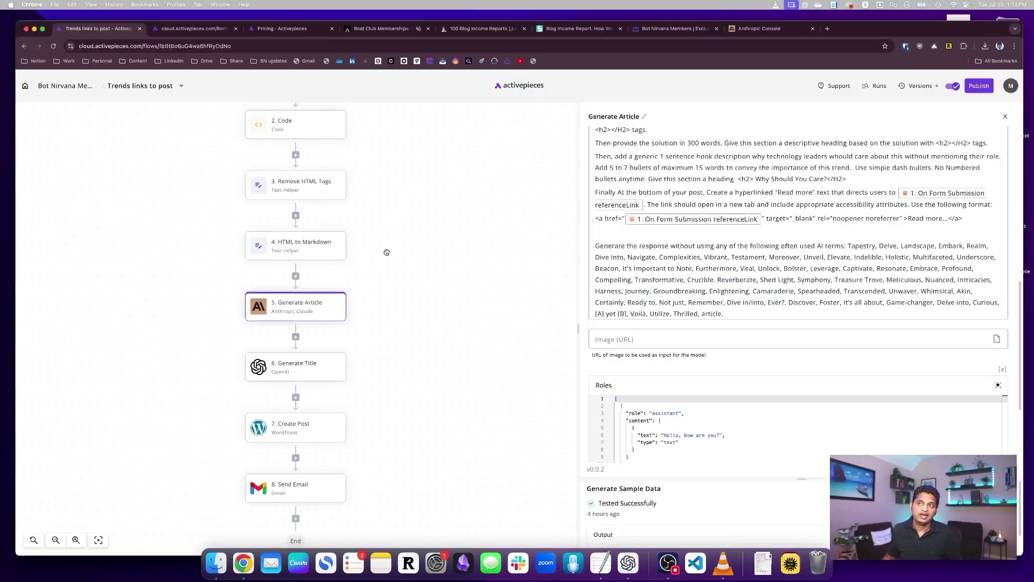
scroll(387, 252, "up", 3)
scroll(340, 239, "down", 2)
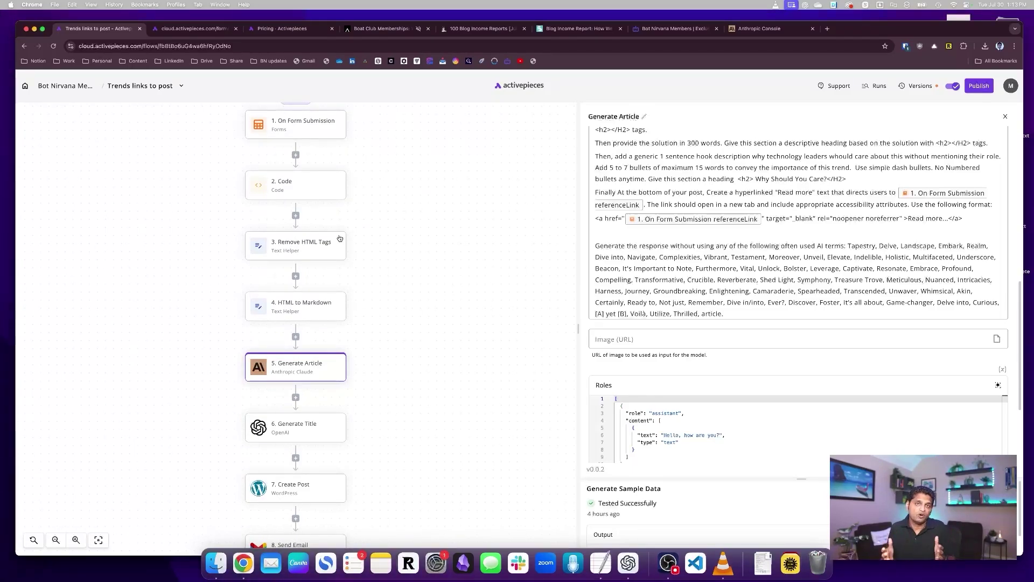
left_click(207, 30)
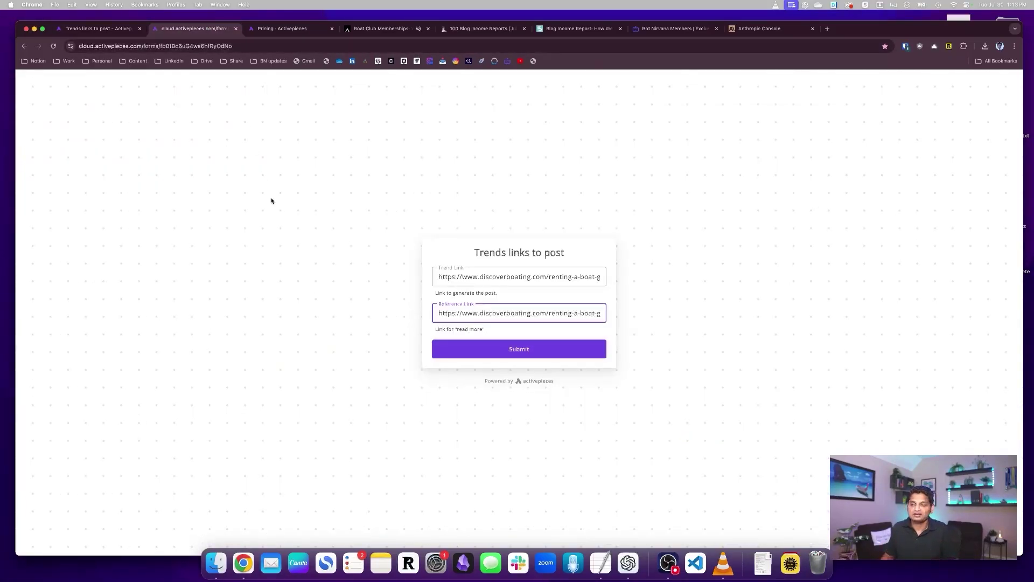
left_click(490, 274)
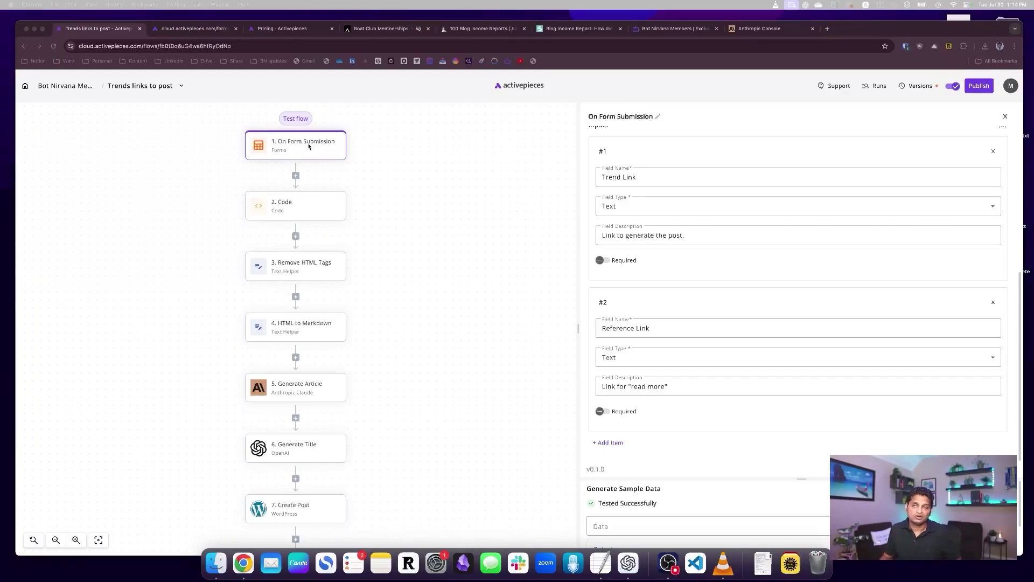
Step: Revisit the filled form, then inspect the Code step mapping url to the form's trendLink
left_click(216, 29)
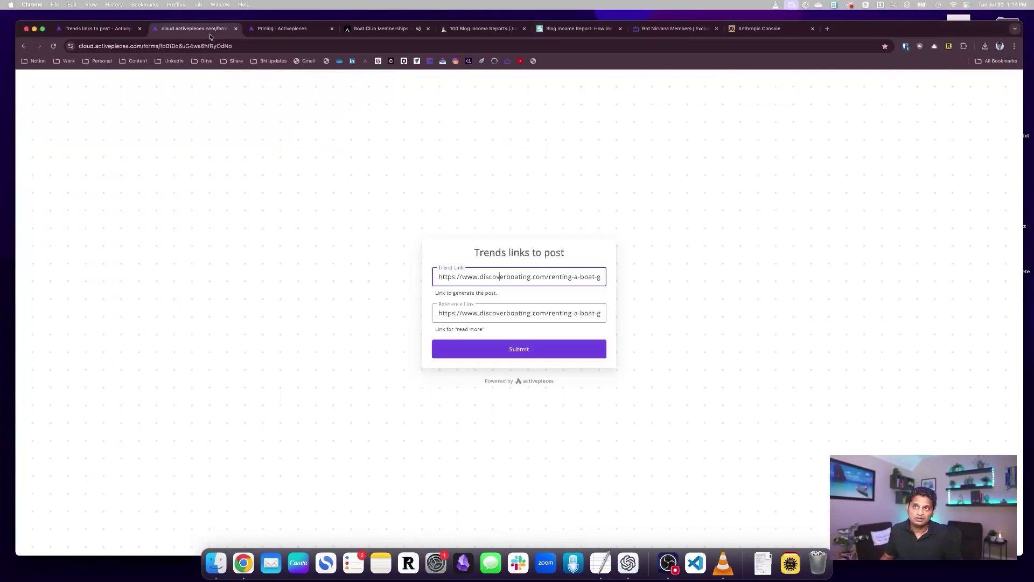
left_click(119, 31)
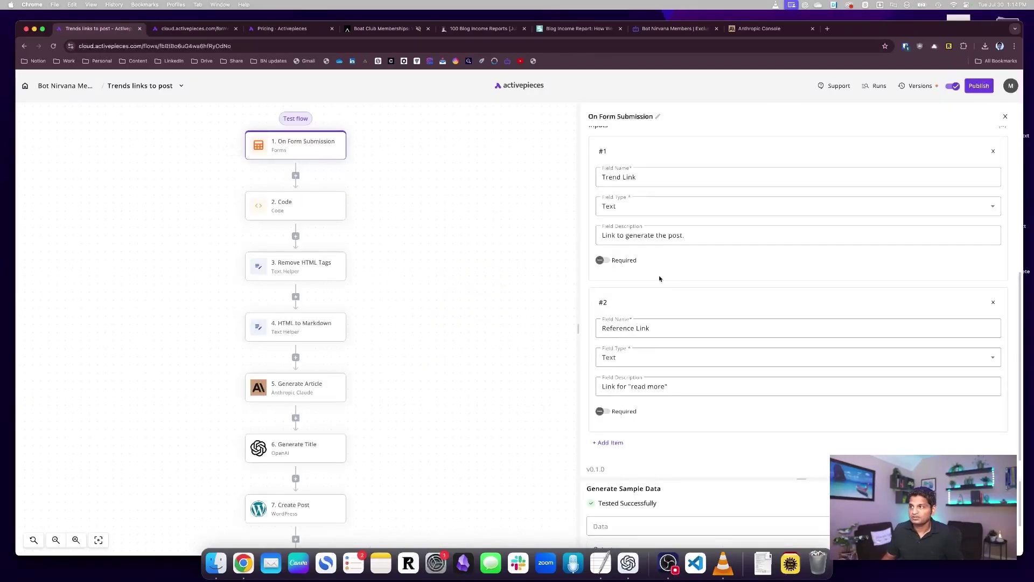
scroll(660, 278, "up", 3)
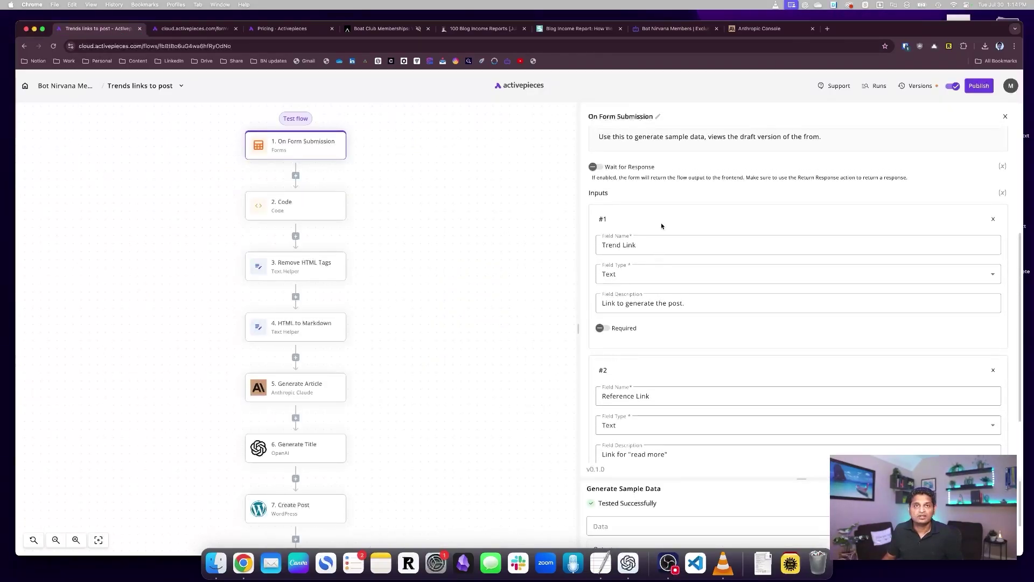
scroll(677, 291, "down", 1)
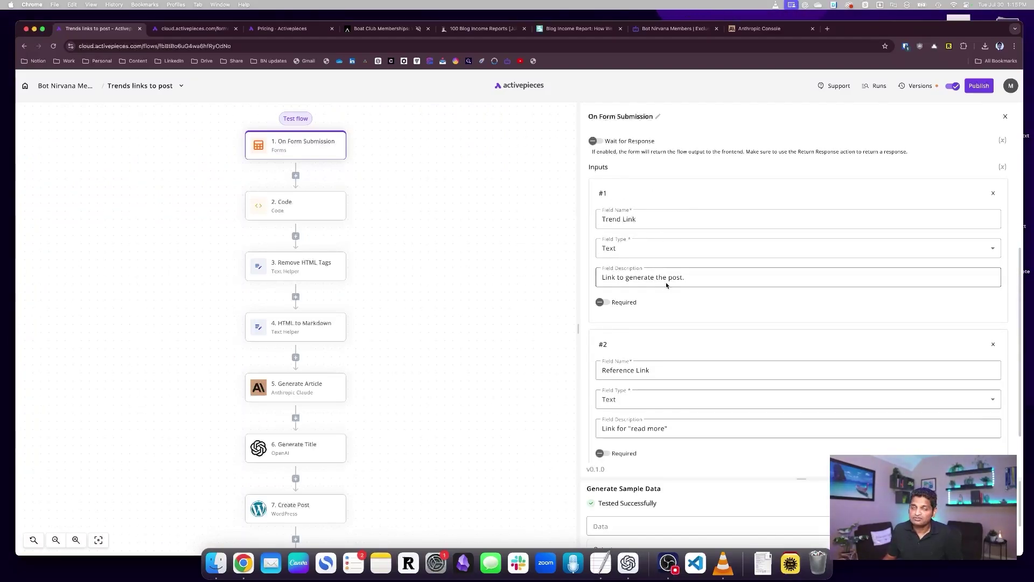
left_click(300, 204)
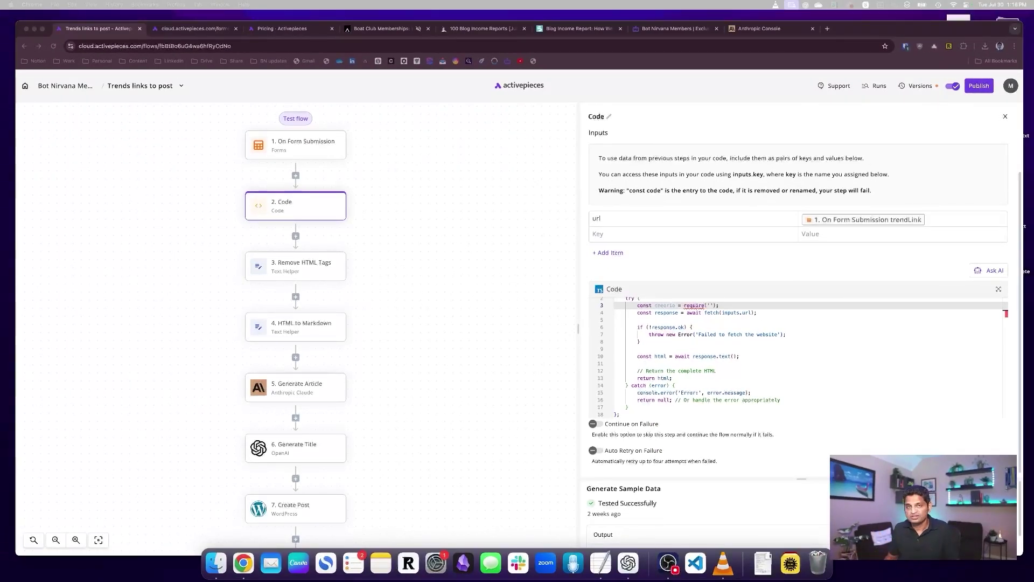
scroll(767, 398, "up", 2)
scroll(722, 367, "down", 2)
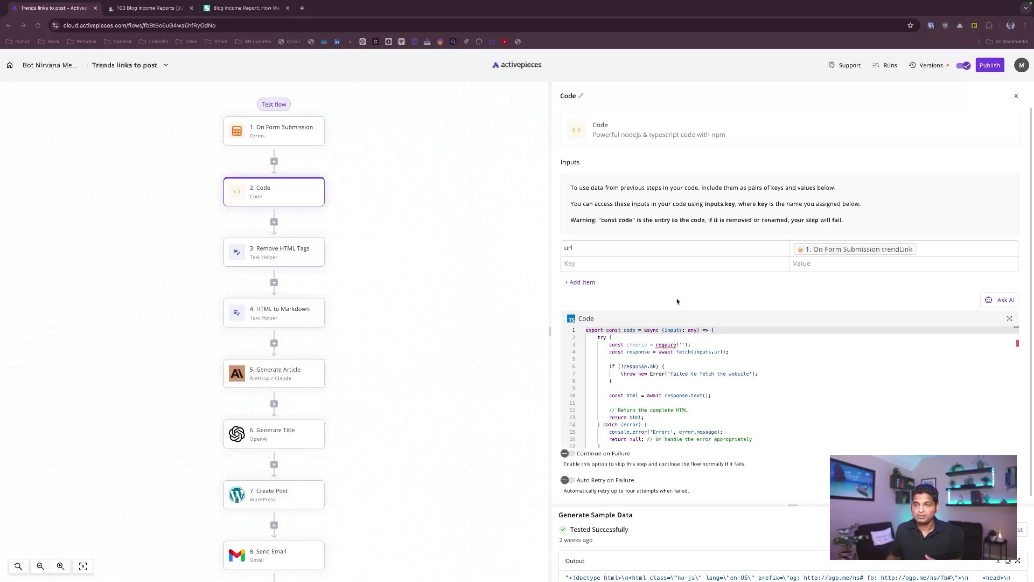
Step: Enlarge the Code step's sample output and select the fetched HTML
left_click(297, 257)
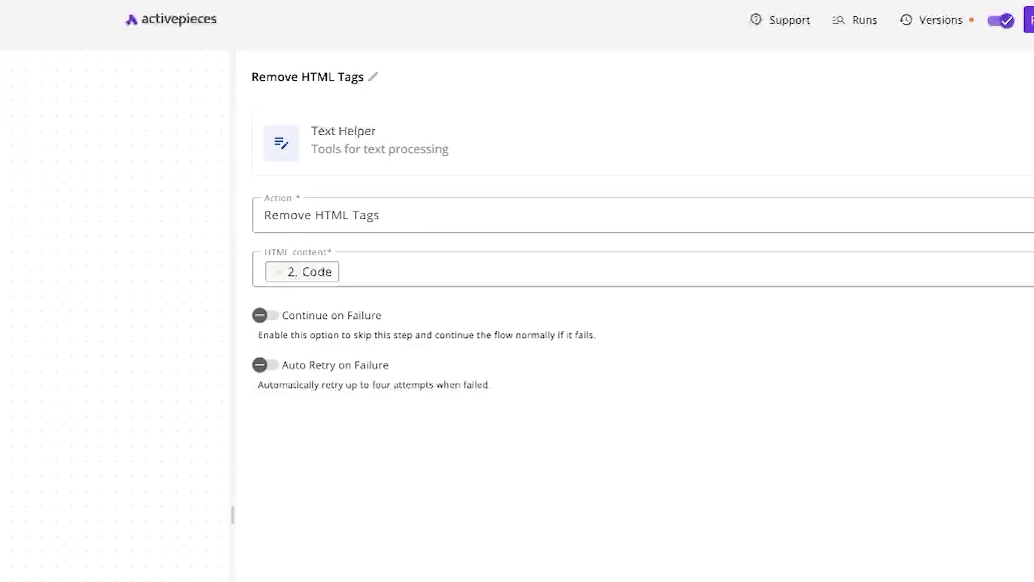
left_click(282, 201)
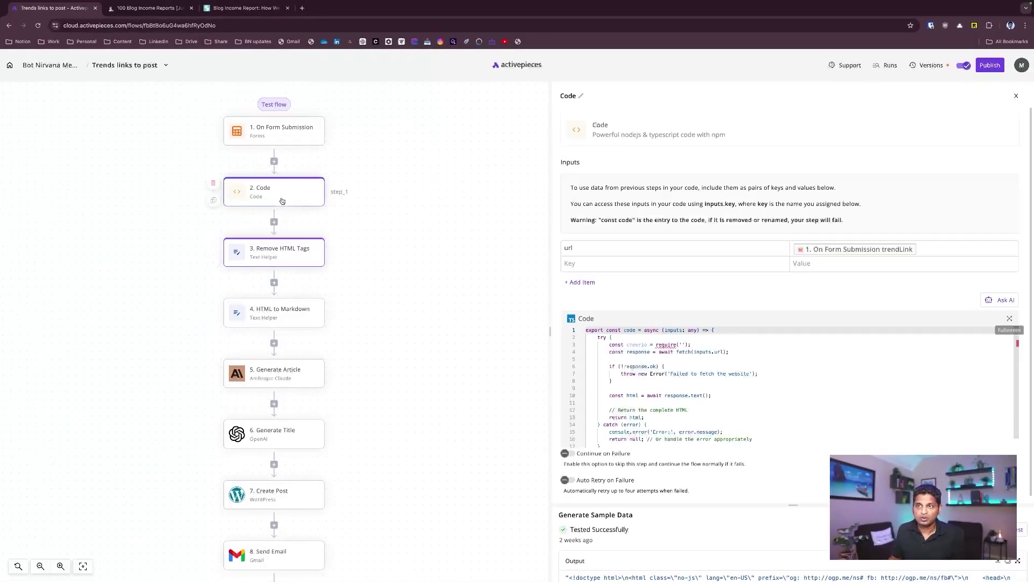
left_click_drag(784, 505, 781, 356)
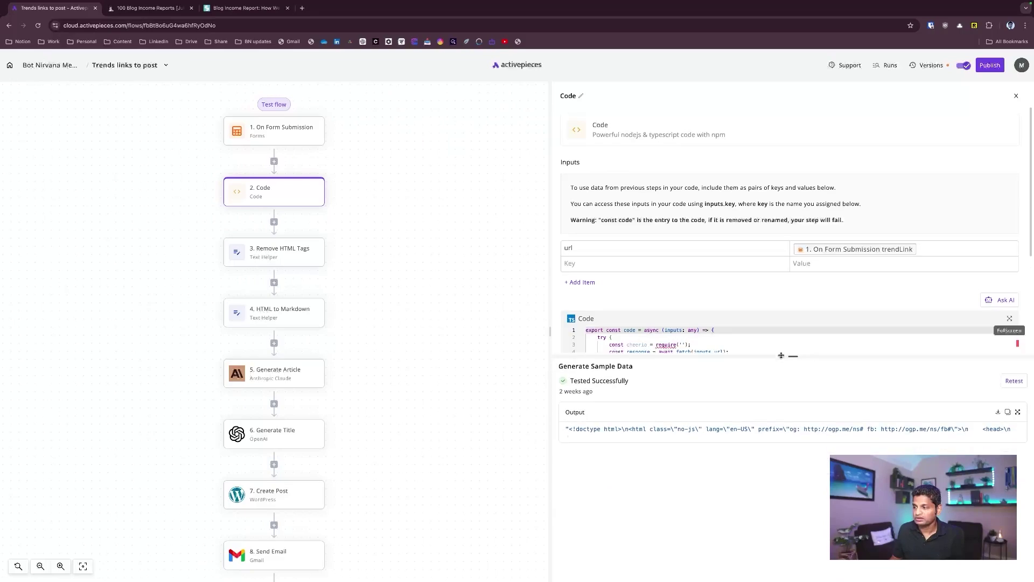
left_click_drag(604, 430, 659, 438)
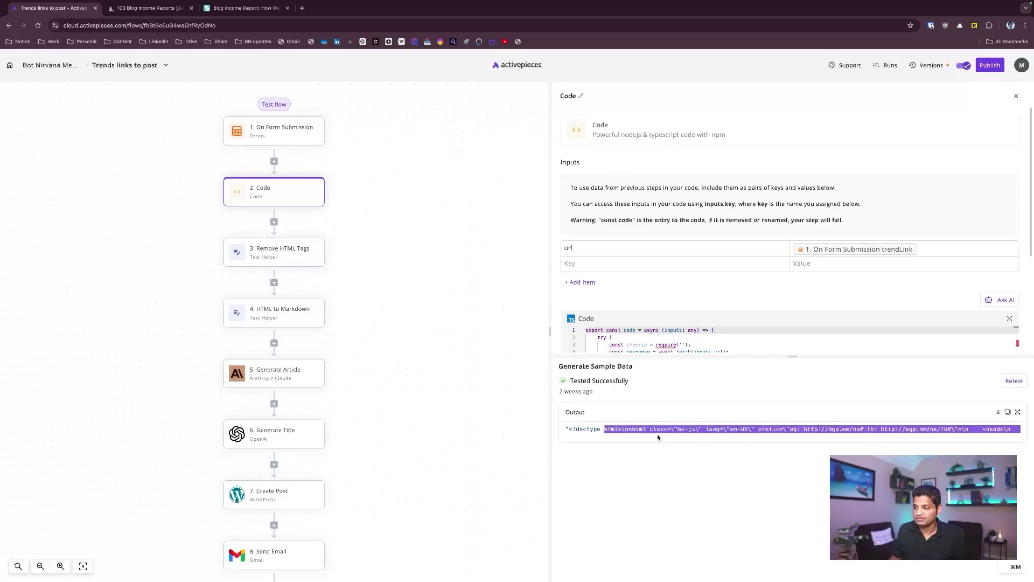
Step: Inspect Remove HTML Tags and HTML to Markdown, then Generate Article's Claude 3 Sonnet, temperature 0.5 settings
left_click(287, 258)
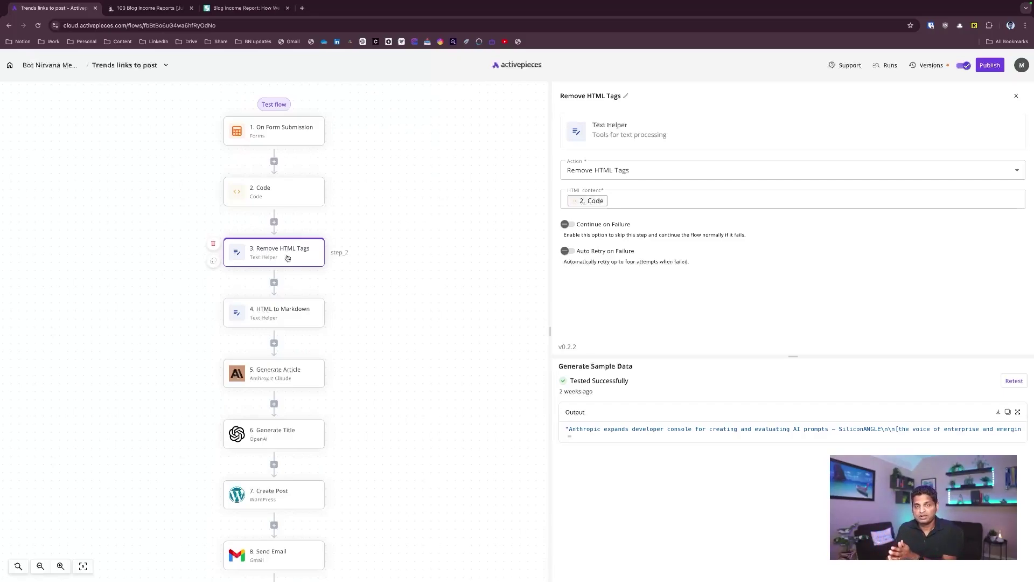
left_click(294, 314)
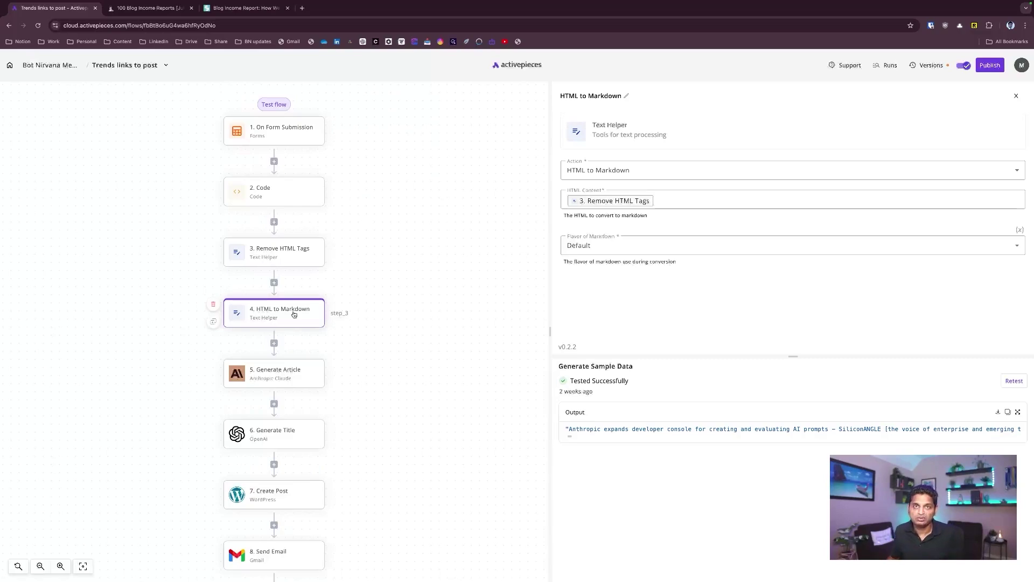
left_click(294, 373)
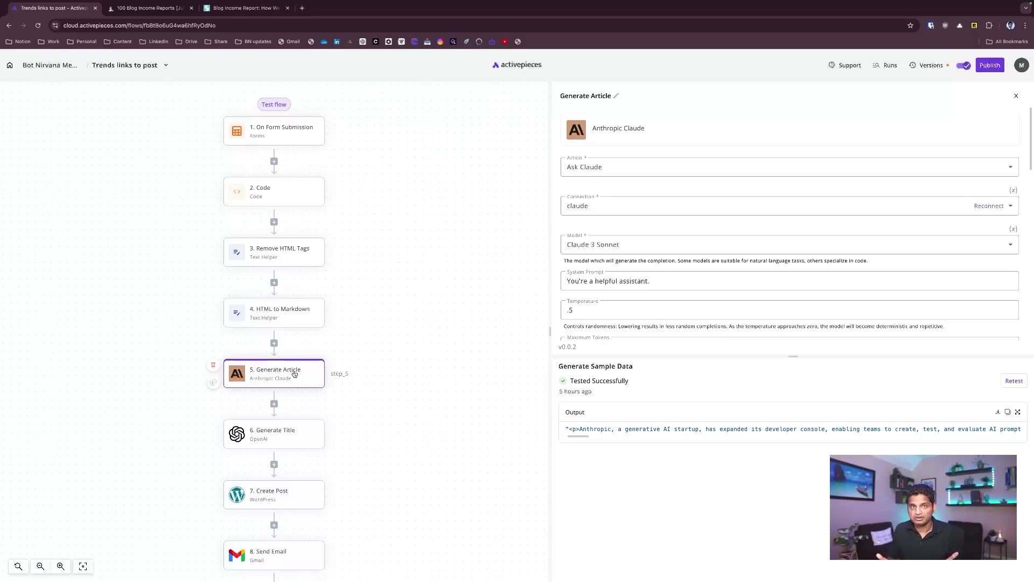
scroll(635, 268, "down", 3)
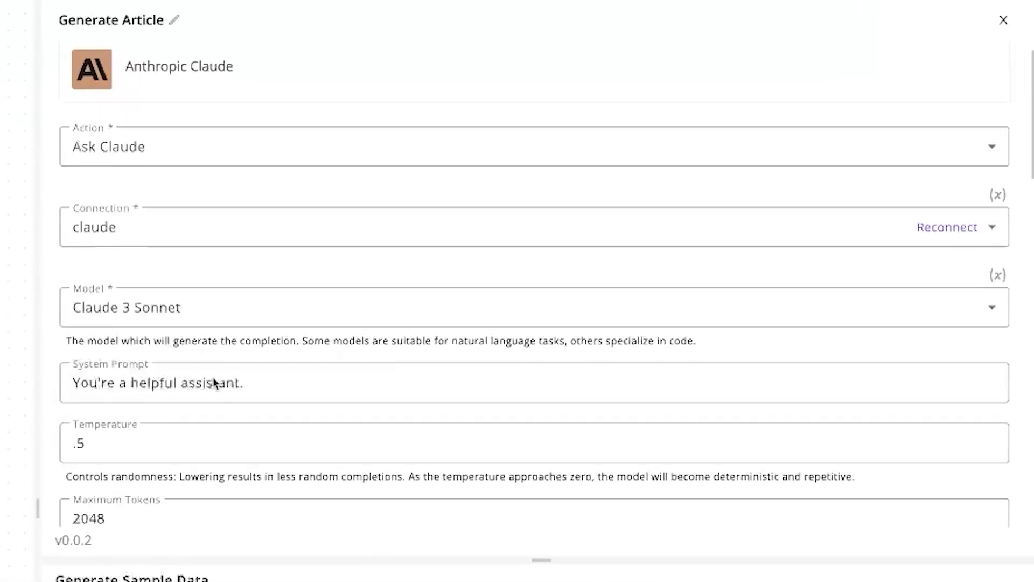
scroll(212, 377, "down", 3)
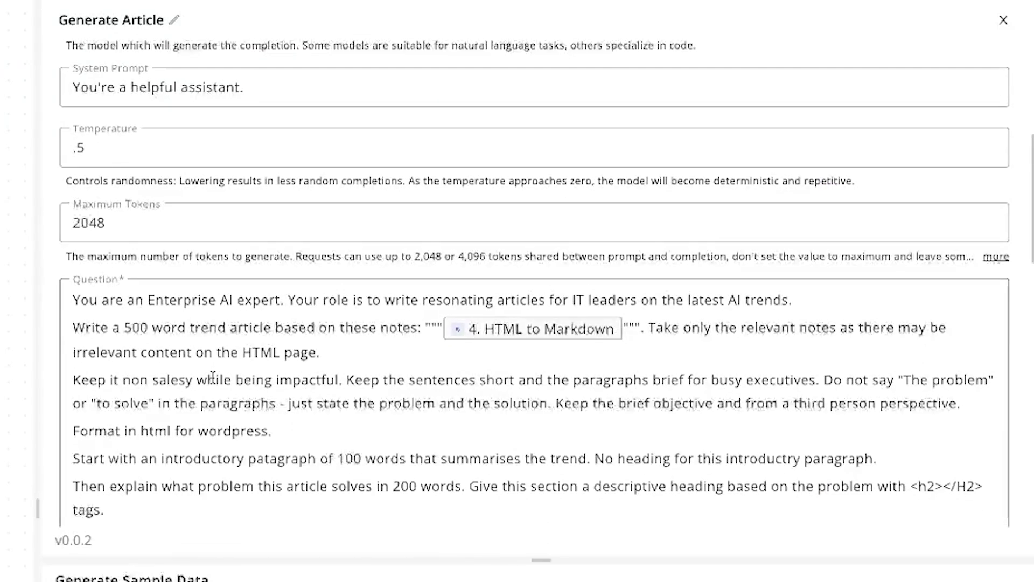
scroll(212, 377, "down", 2)
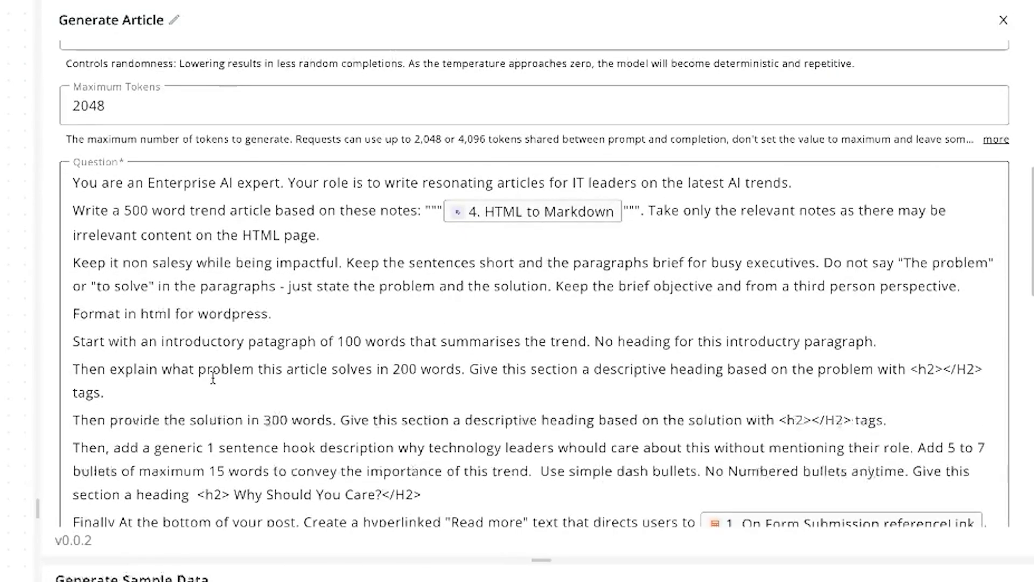
scroll(212, 377, "down", 1)
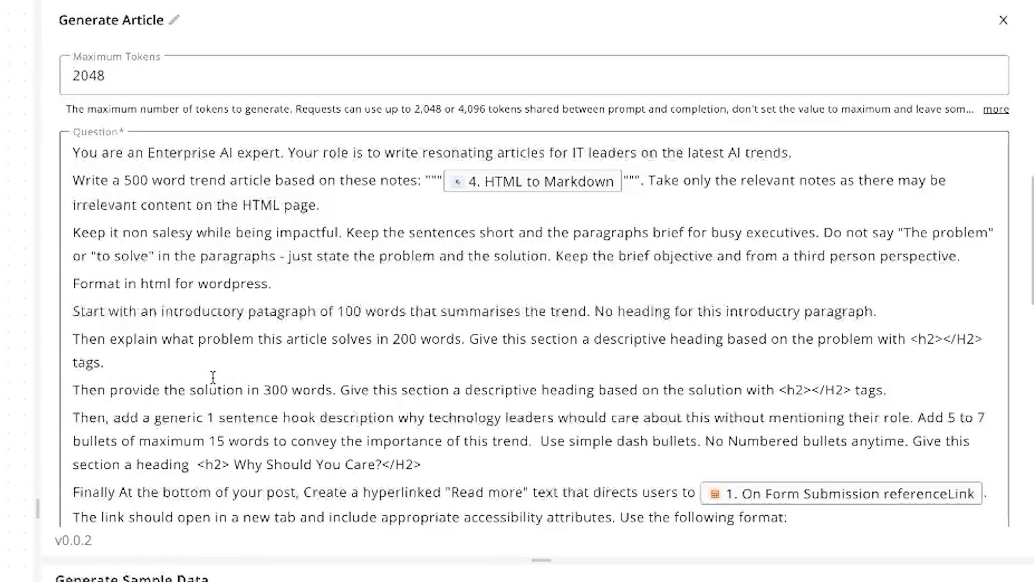
scroll(212, 377, "down", 1)
scroll(213, 378, "down", 5)
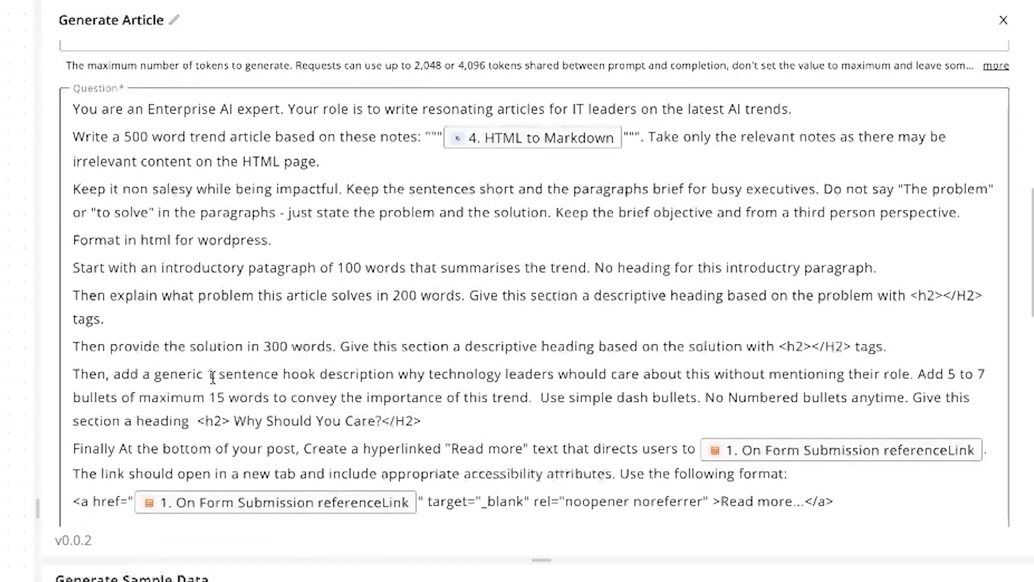
scroll(220, 378, "down", 4)
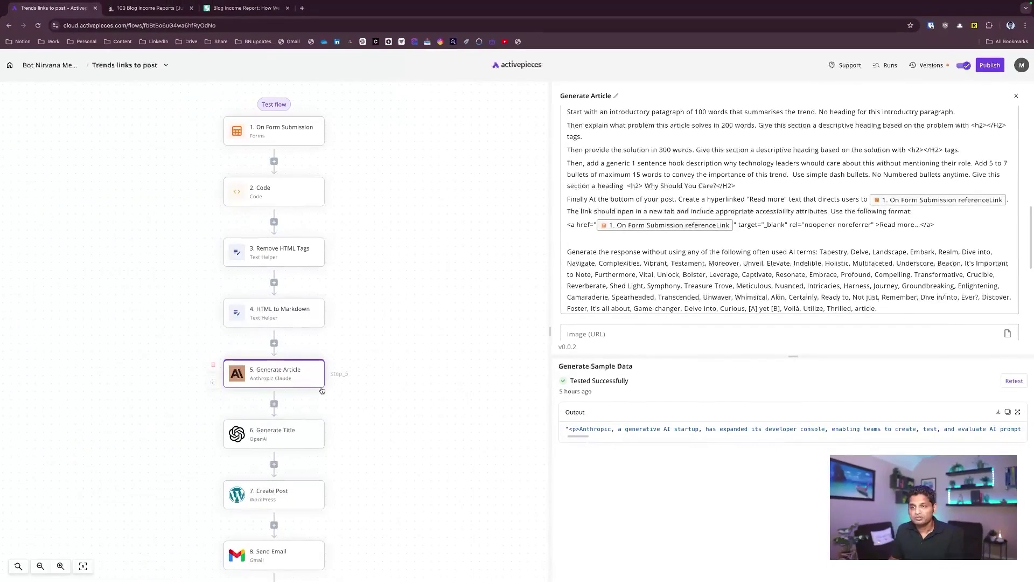
Step: Review Generate Title: Ask ChatGPT with gpt-4o, 15-word headline prompt, temperature 0.8
left_click(296, 434)
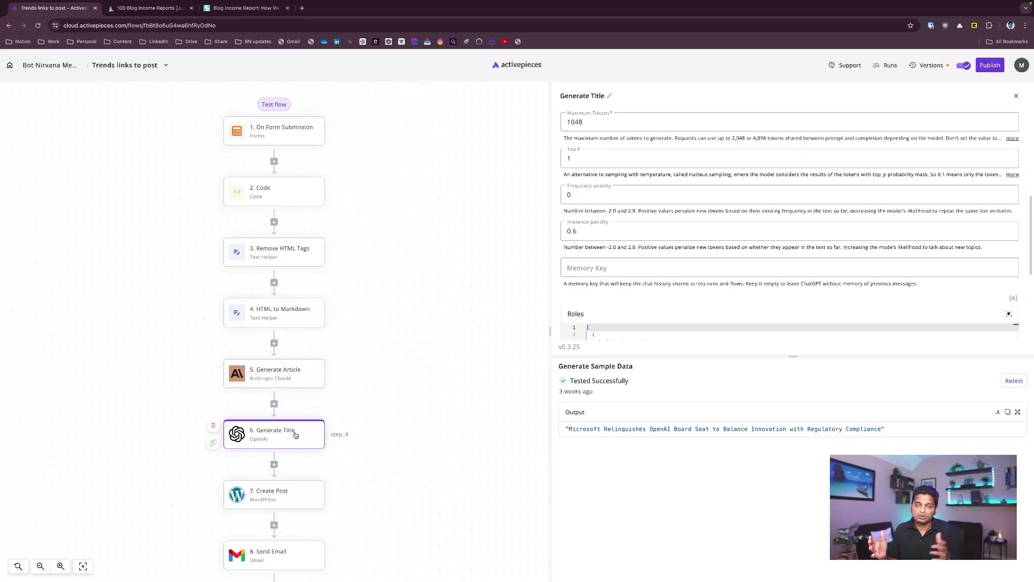
scroll(595, 306, "down", 2)
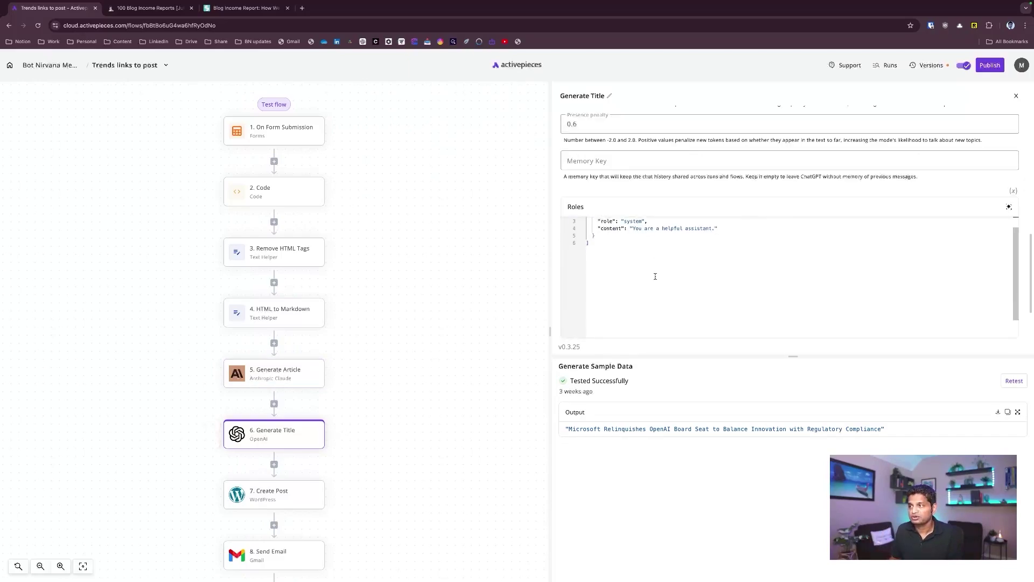
scroll(646, 243, "up", 2)
scroll(652, 221, "up", 5)
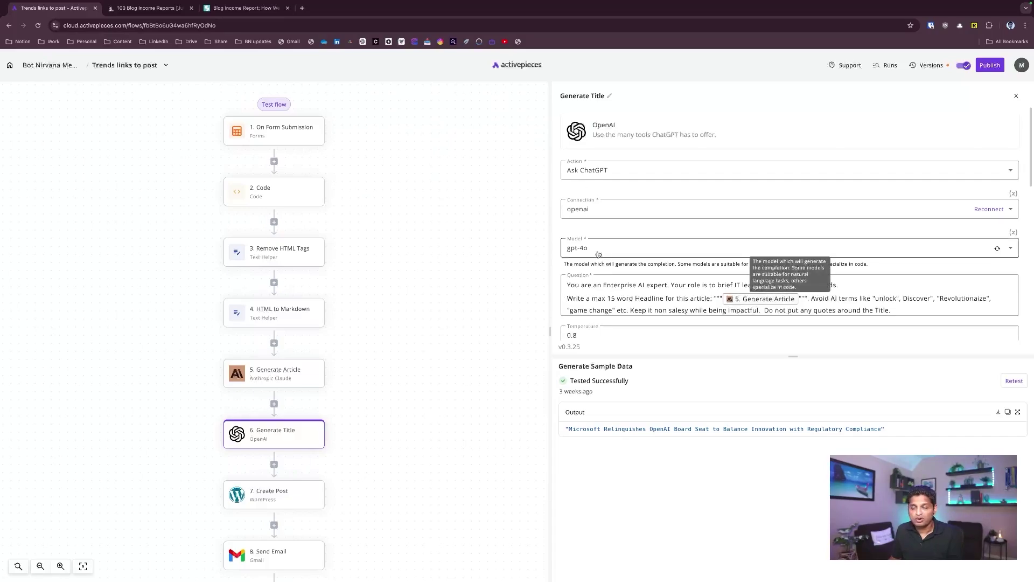
scroll(665, 294, "down", 1)
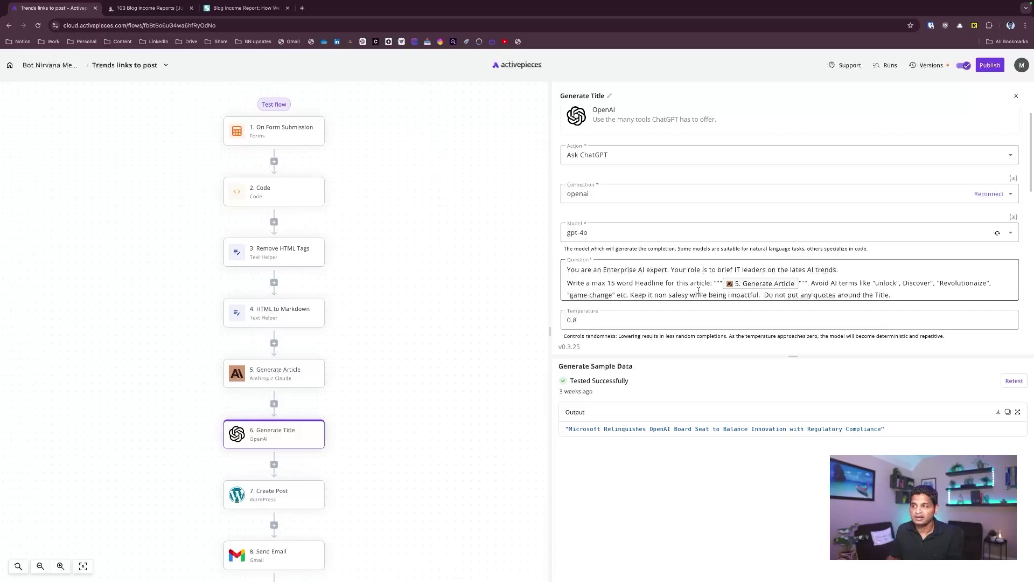
Step: Check the Create Post step's Title (Generate Title) and Content (Generate Article) mappings
left_click(292, 490)
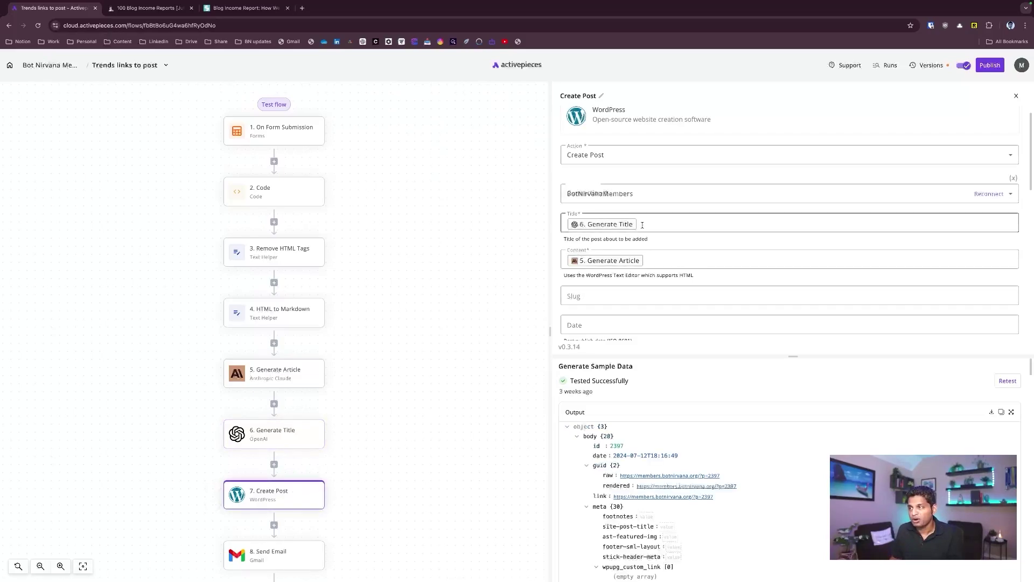
left_click(646, 226)
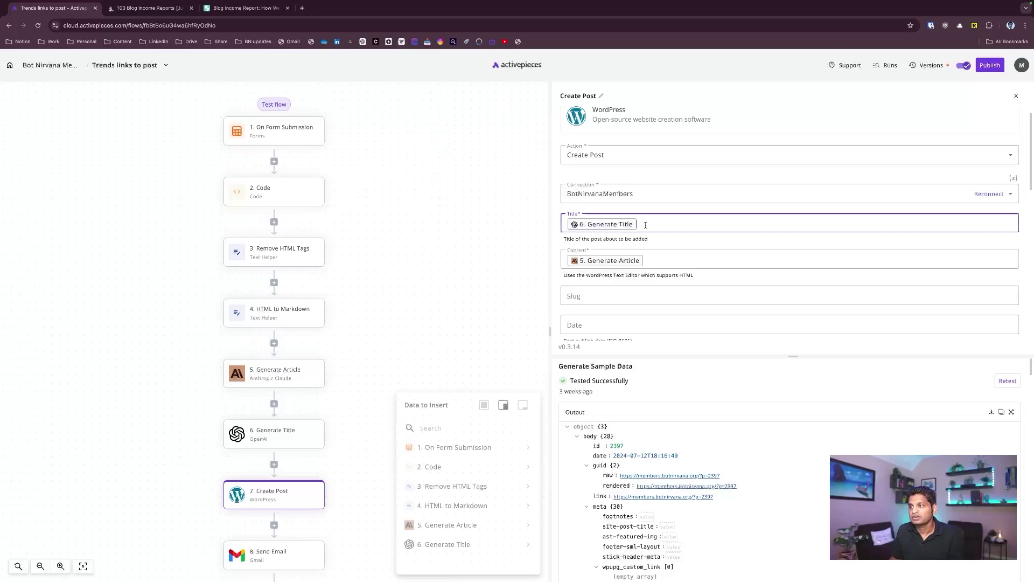
left_click(653, 256)
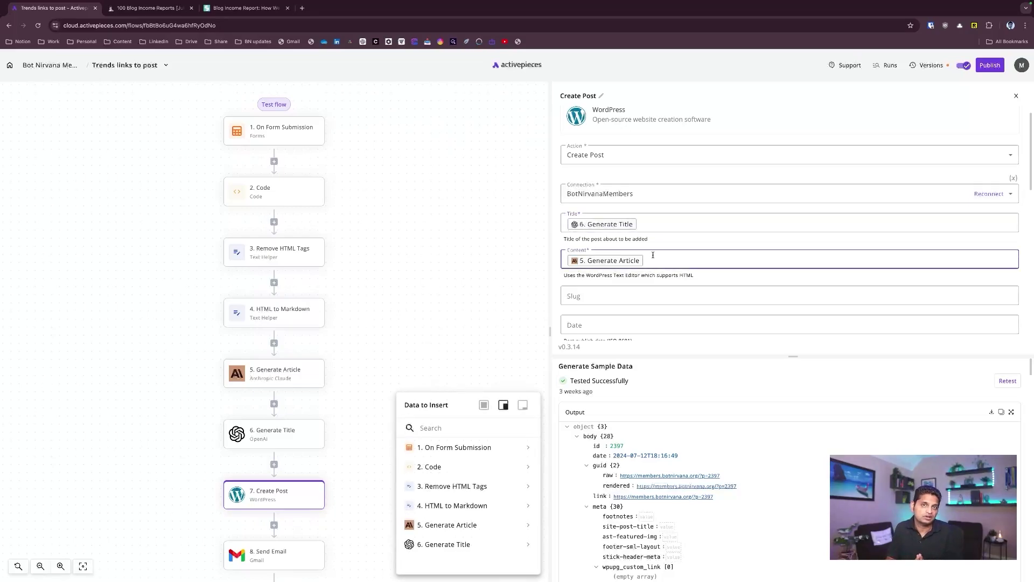
left_click(364, 324)
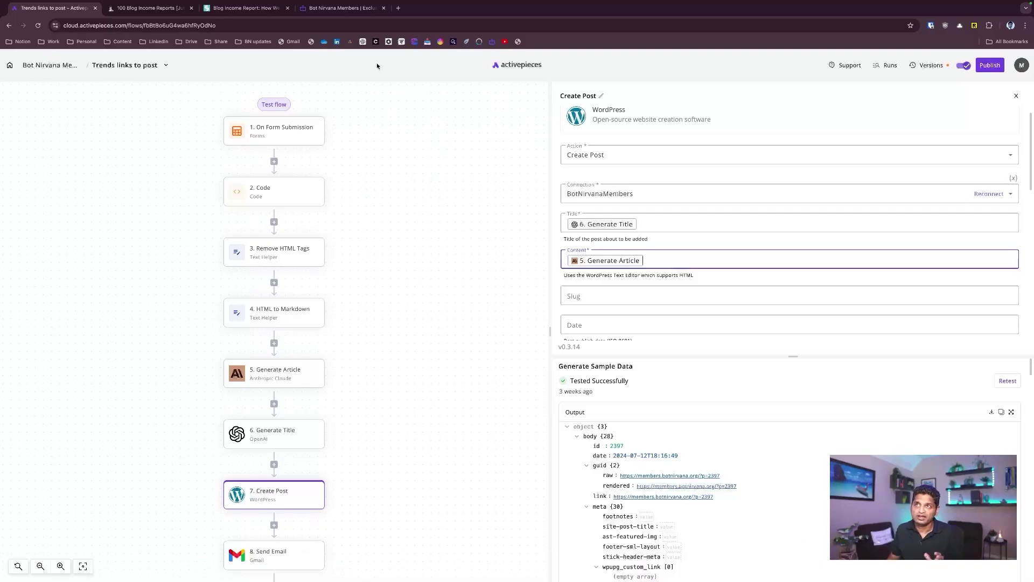
Step: View the flow-generated GPT-4o Mini article on the Bot Nirvana members site, then return to the flow
left_click(360, 9)
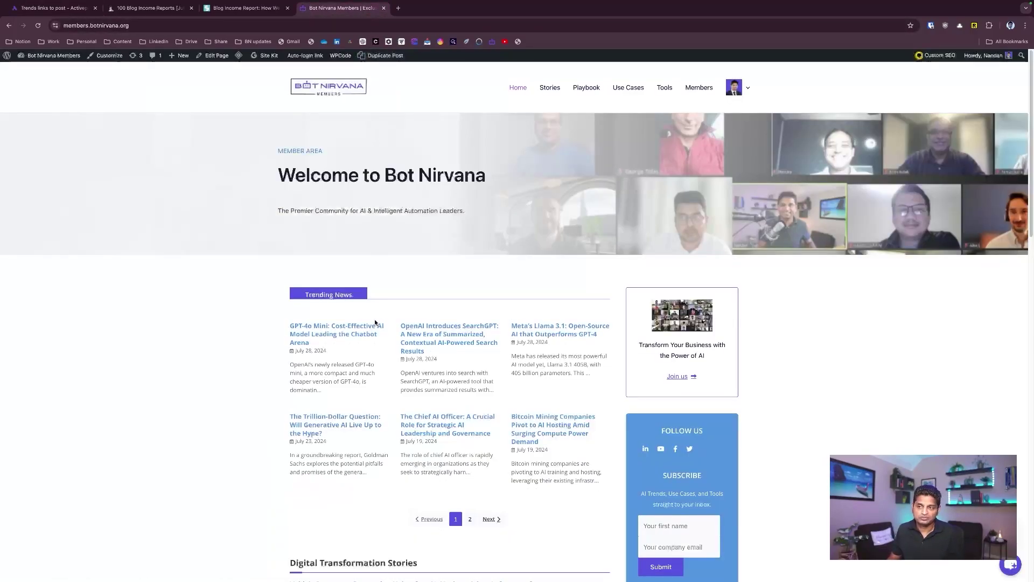
left_click(349, 339)
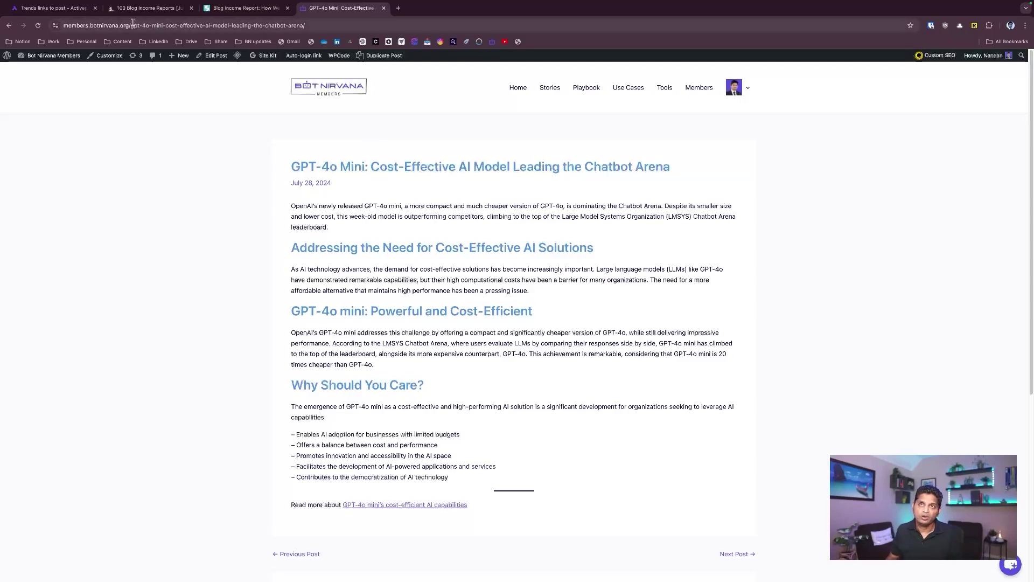
left_click(64, 8)
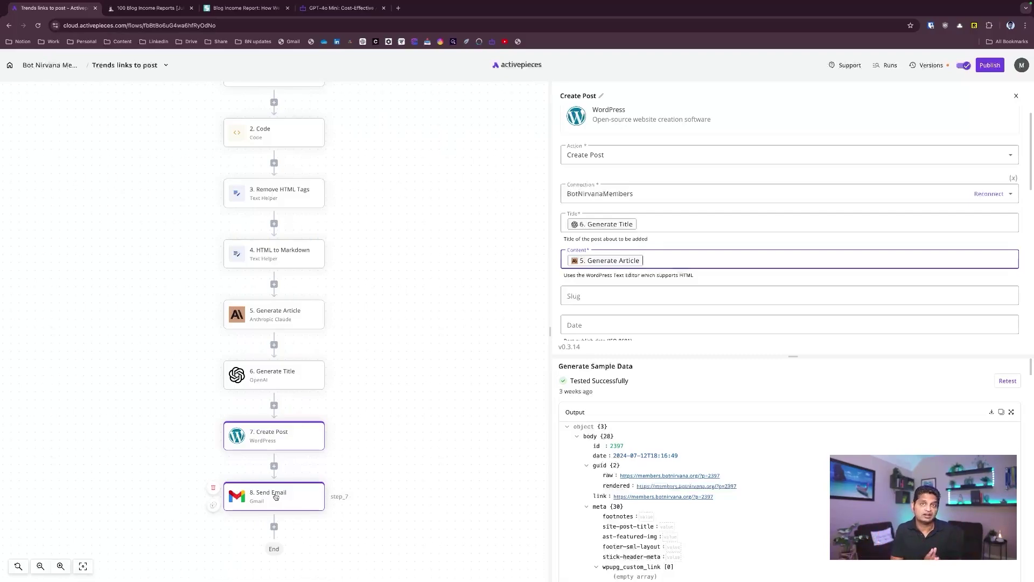
scroll(590, 345, "down", 3)
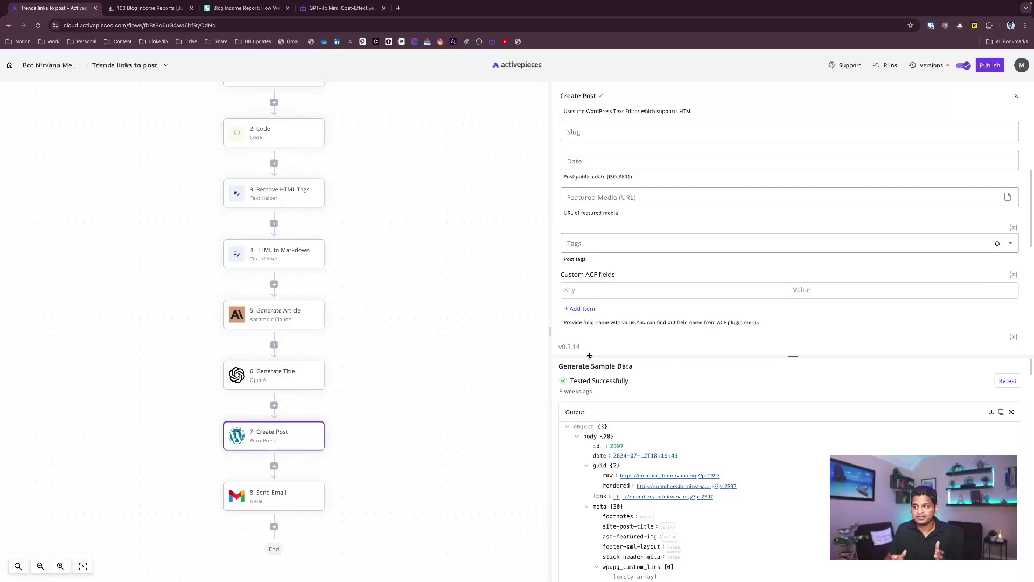
scroll(631, 283, "down", 5)
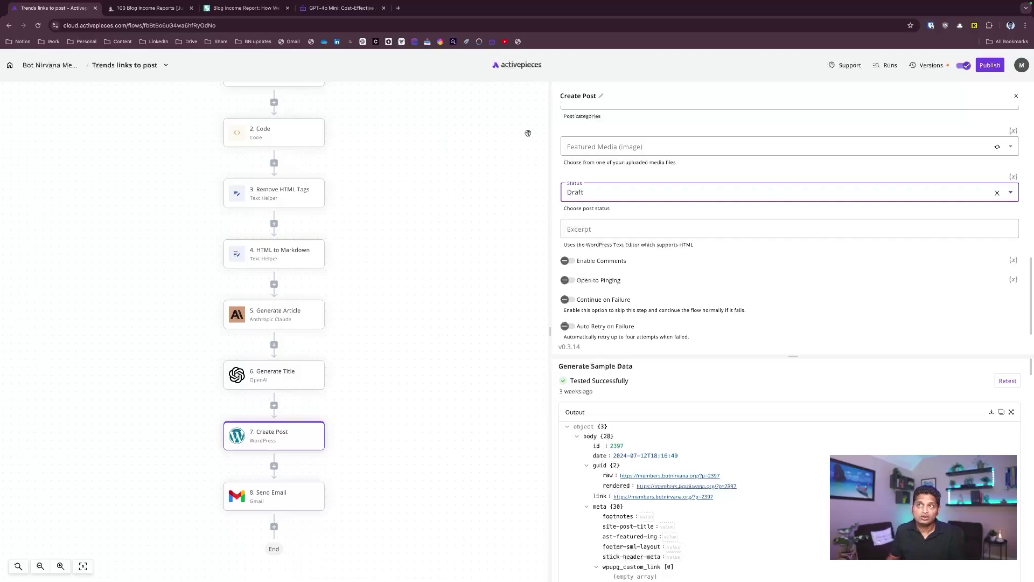
left_click(342, 7)
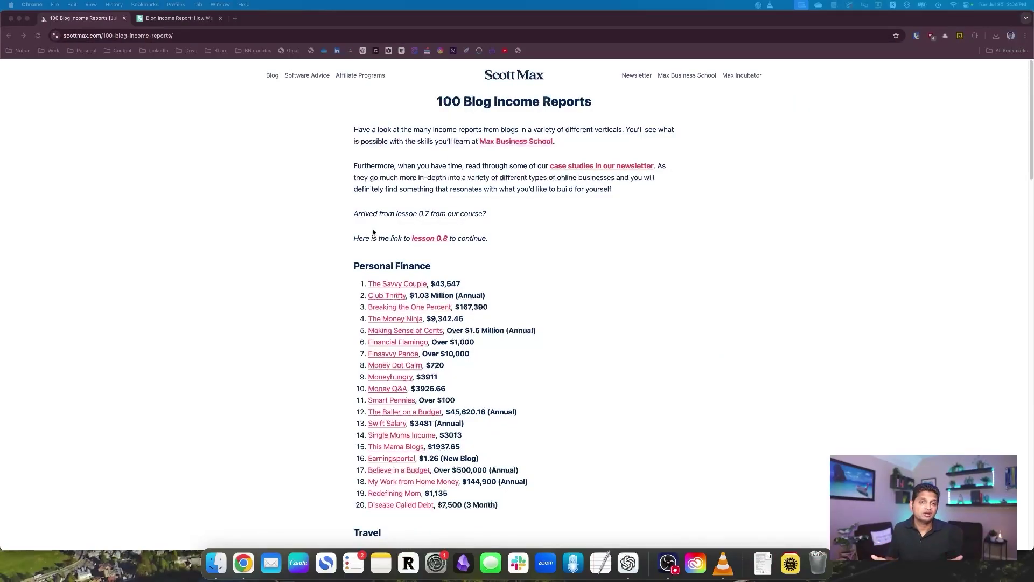
scroll(427, 280, "down", 1)
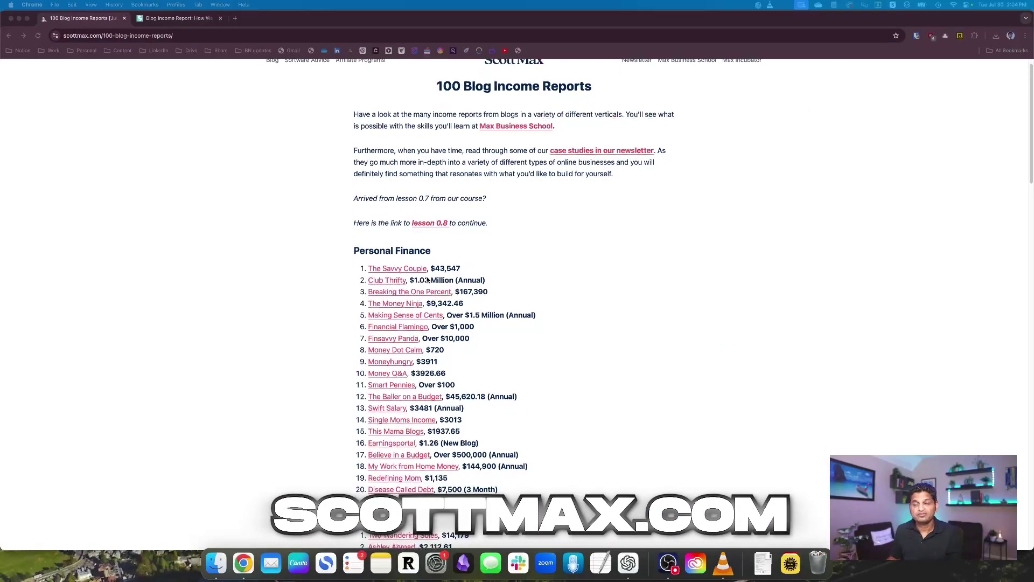
scroll(428, 279, "down", 8)
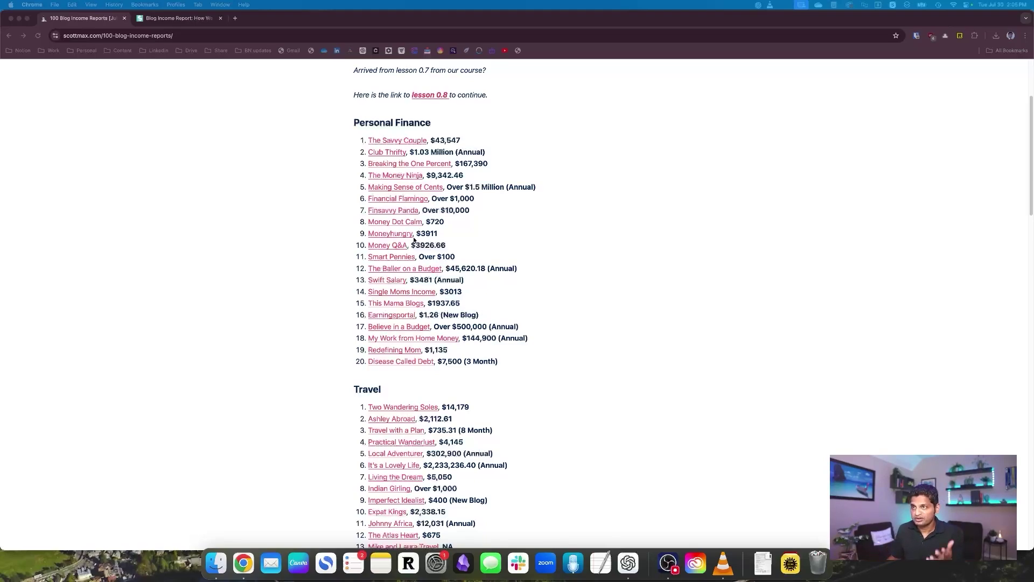
scroll(414, 240, "down", 3)
scroll(414, 278, "down", 10)
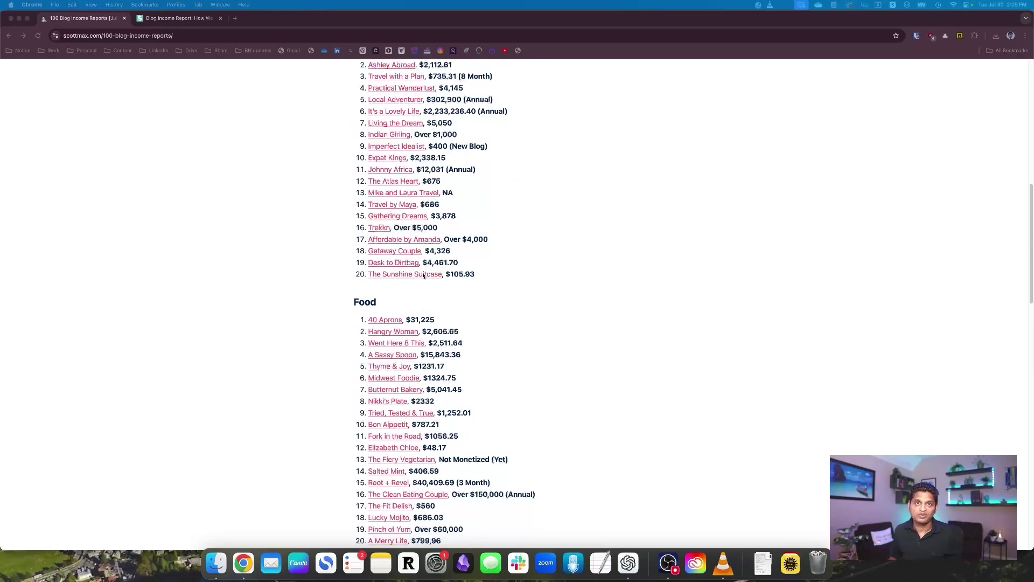
scroll(445, 305, "up", 17)
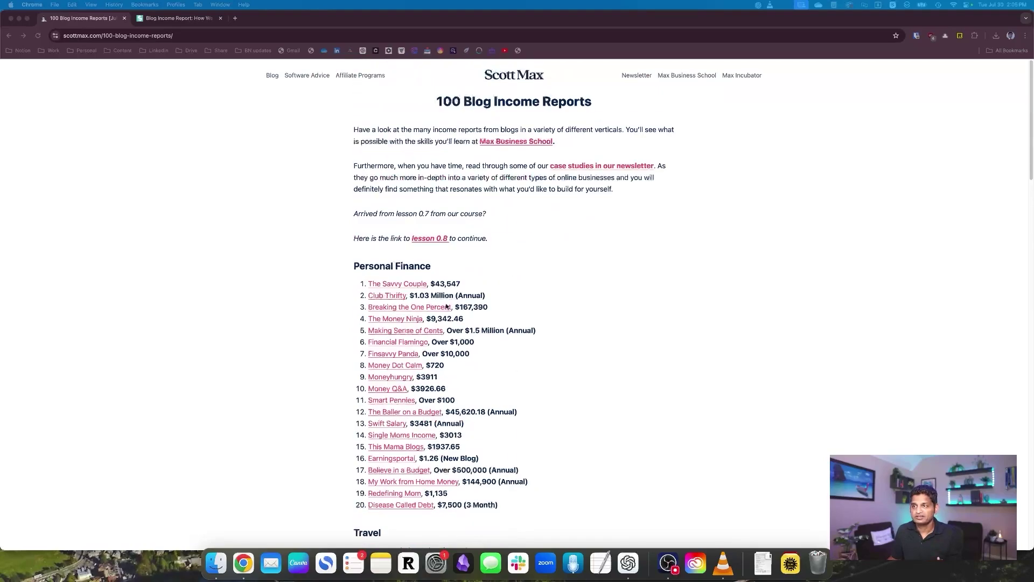
Step: Scroll The Savvy Couple's May 2019 income report down to its $43,547 income breakdown chart
left_click(183, 21)
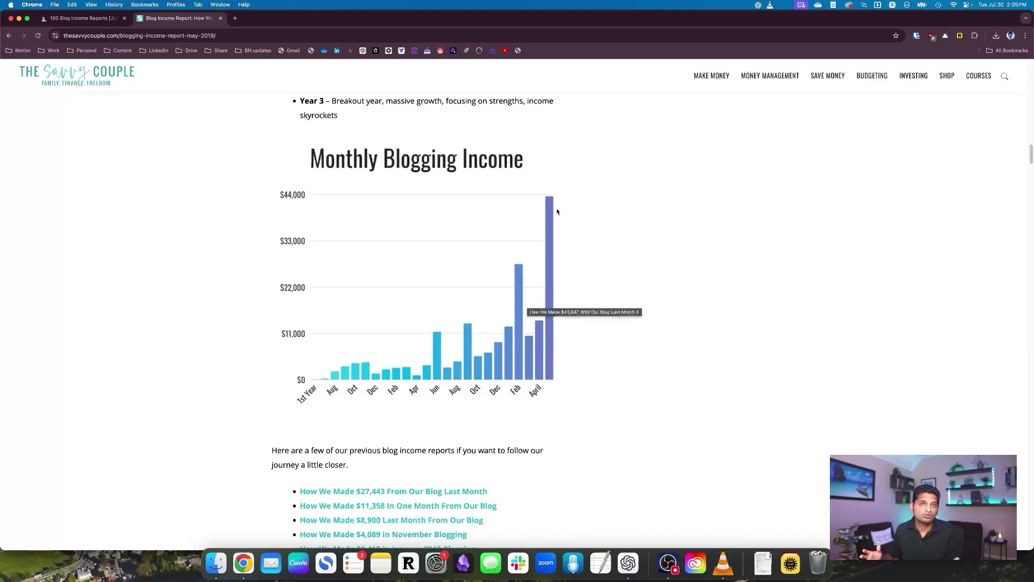
scroll(542, 229, "down", 1)
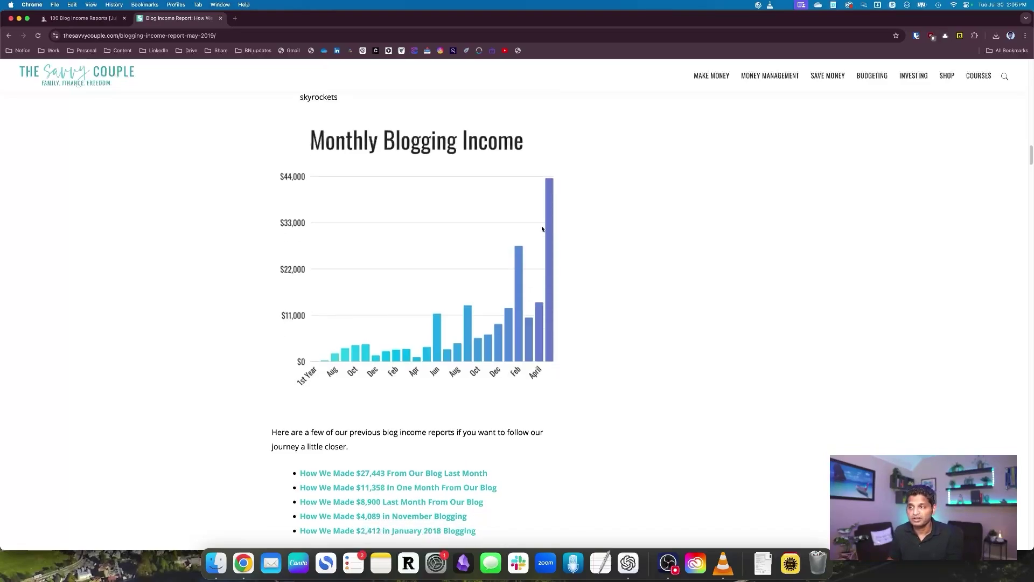
scroll(542, 229, "down", 20)
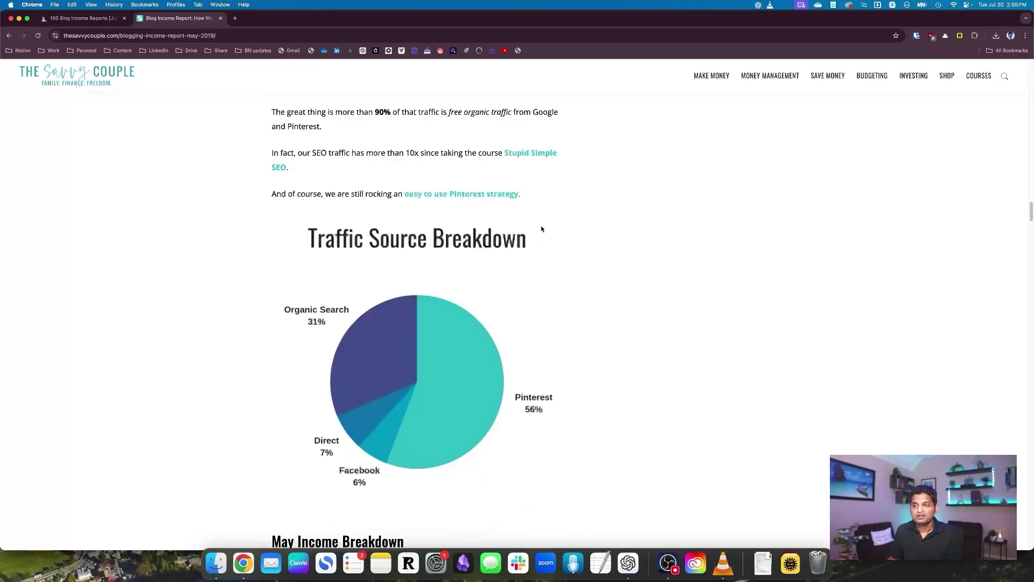
scroll(542, 229, "down", 8)
scroll(541, 229, "down", 2)
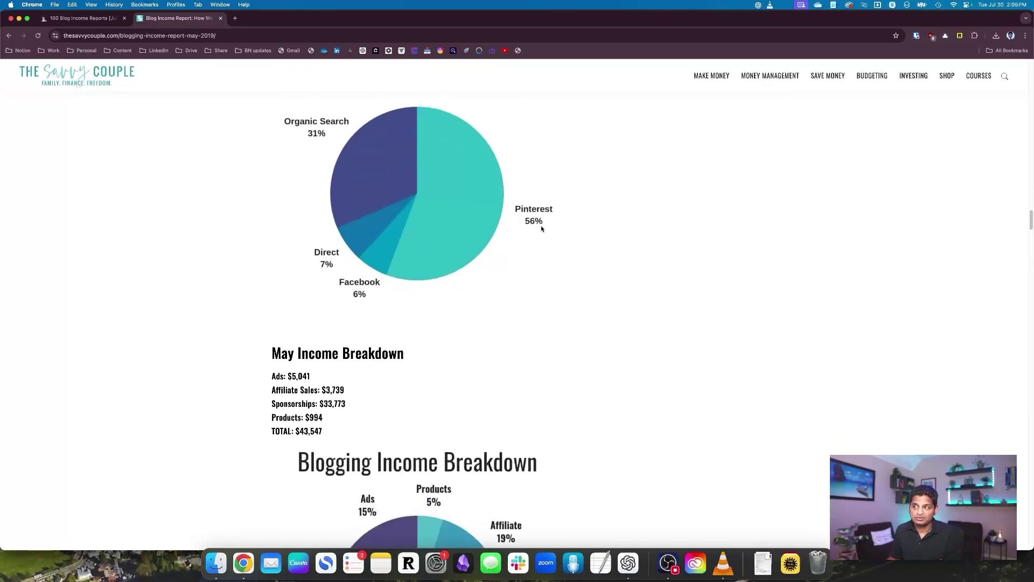
scroll(542, 229, "down", 5)
scroll(542, 229, "up", 6)
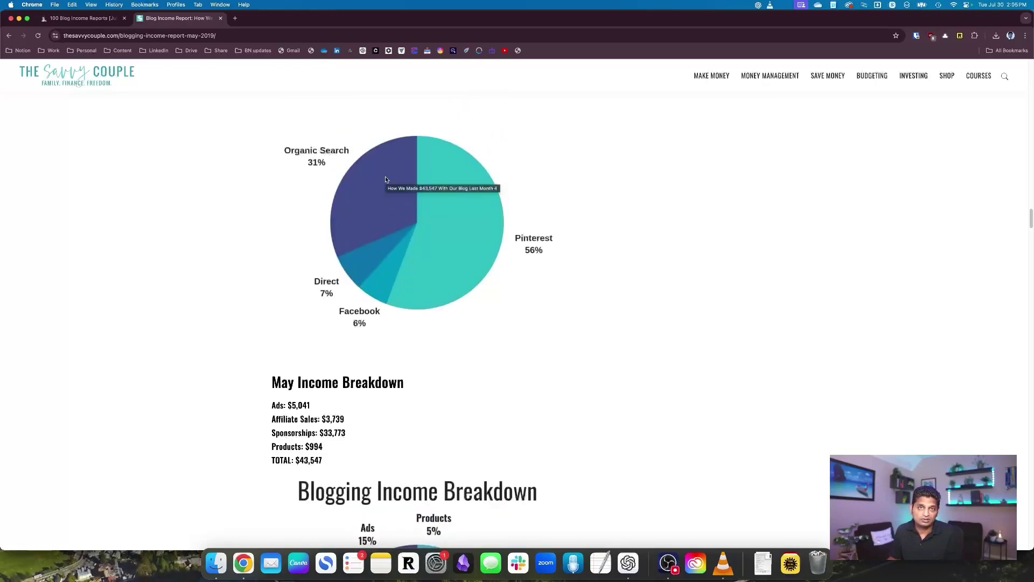
scroll(405, 215, "down", 7)
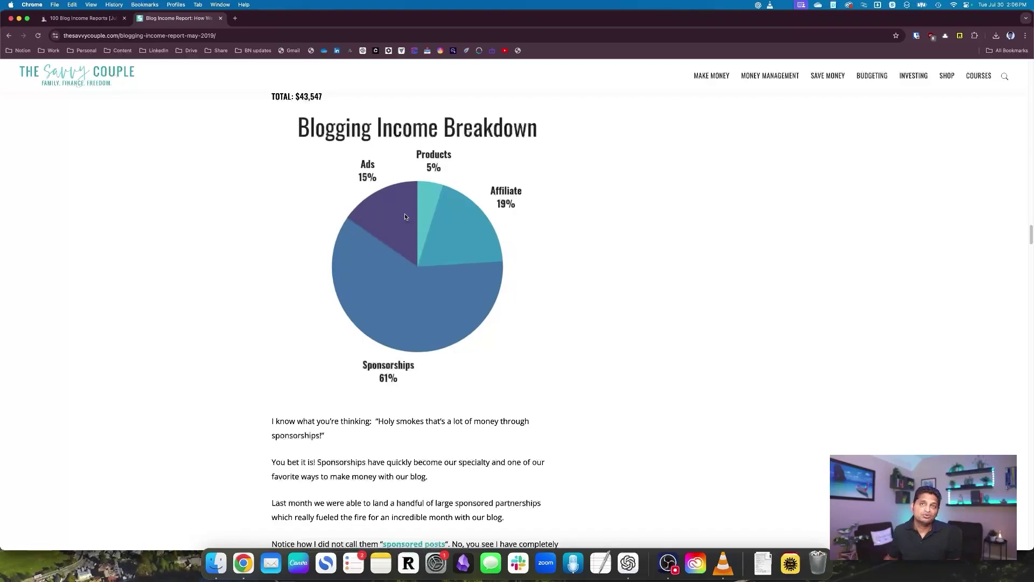
Step: Highlight the $1.5 Million and $500,000 figures in the 100 Blog Income Reports list
left_click(92, 18)
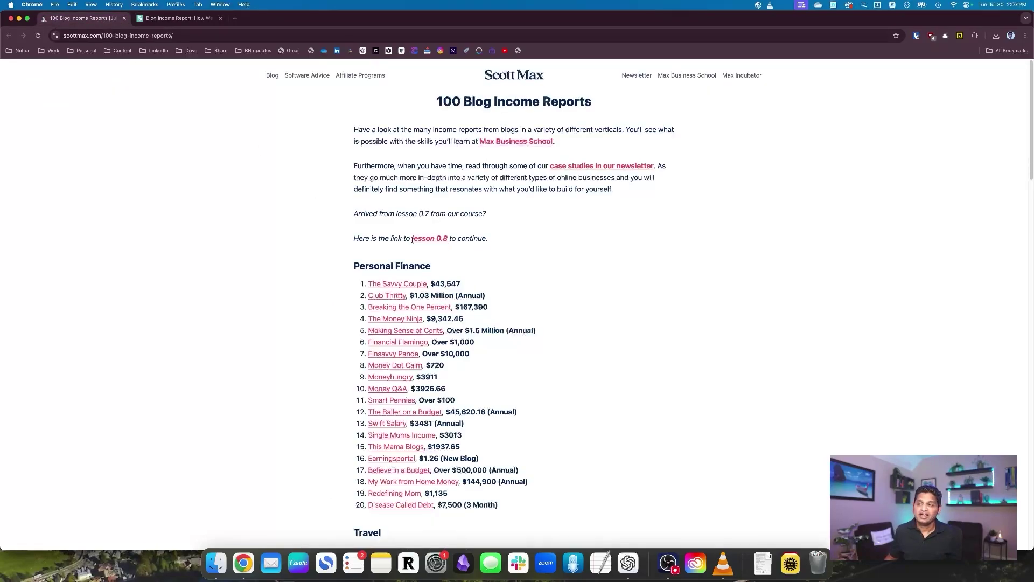
scroll(414, 243, "down", 1)
scroll(514, 286, "down", 1)
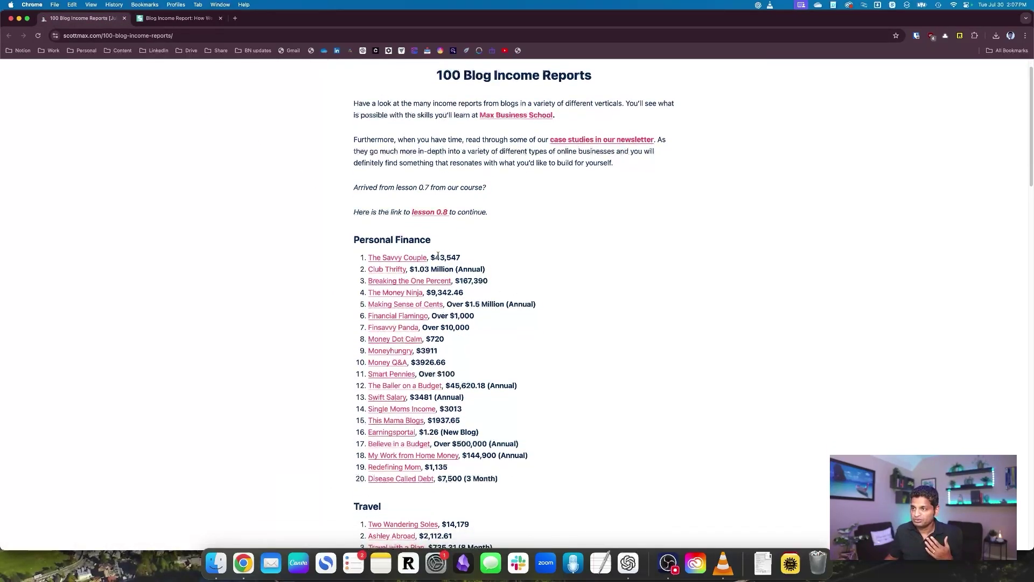
left_click_drag(438, 256, 461, 258)
scroll(501, 272, "down", 2)
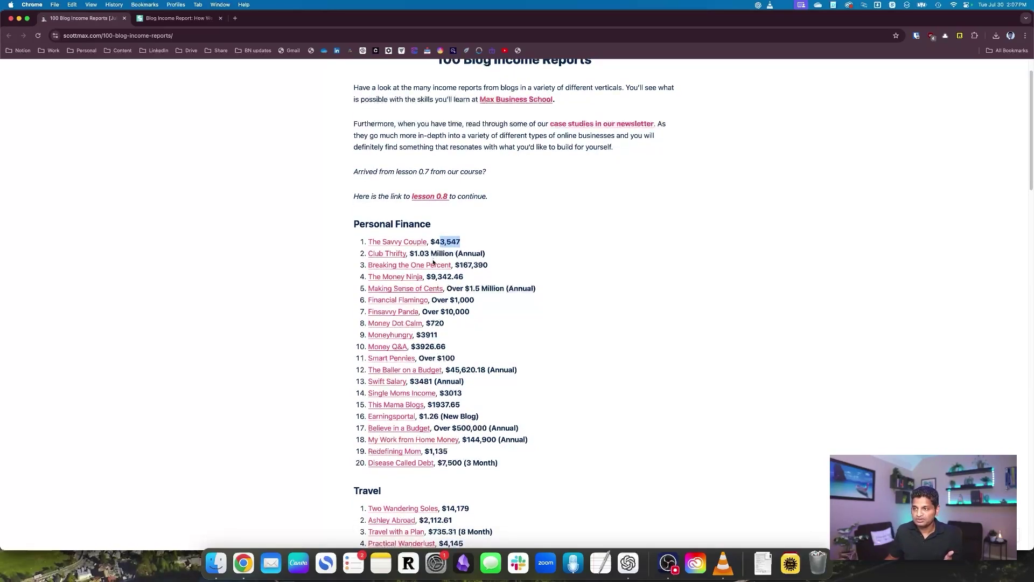
left_click_drag(473, 289, 480, 289)
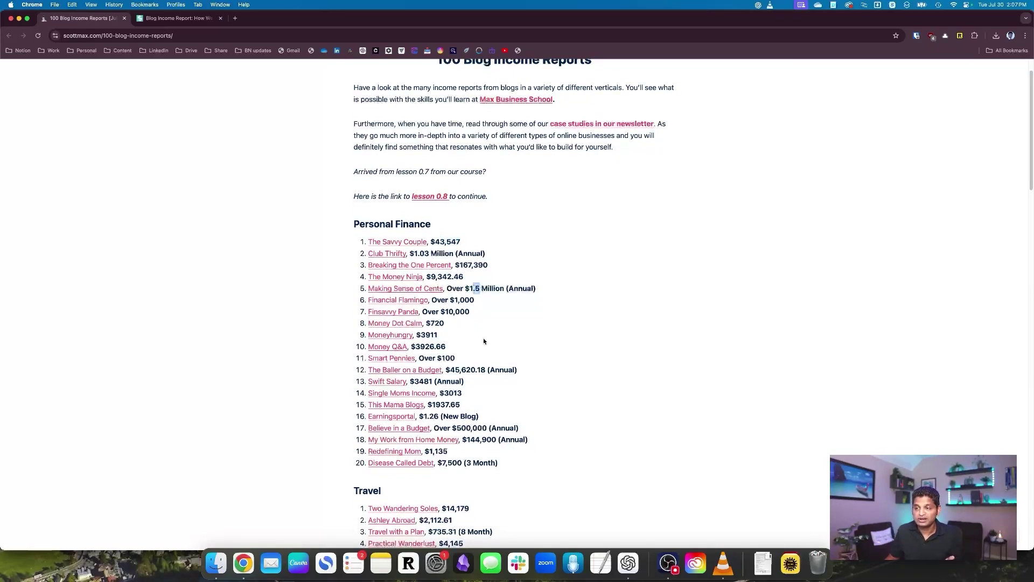
left_click_drag(461, 428, 500, 428)
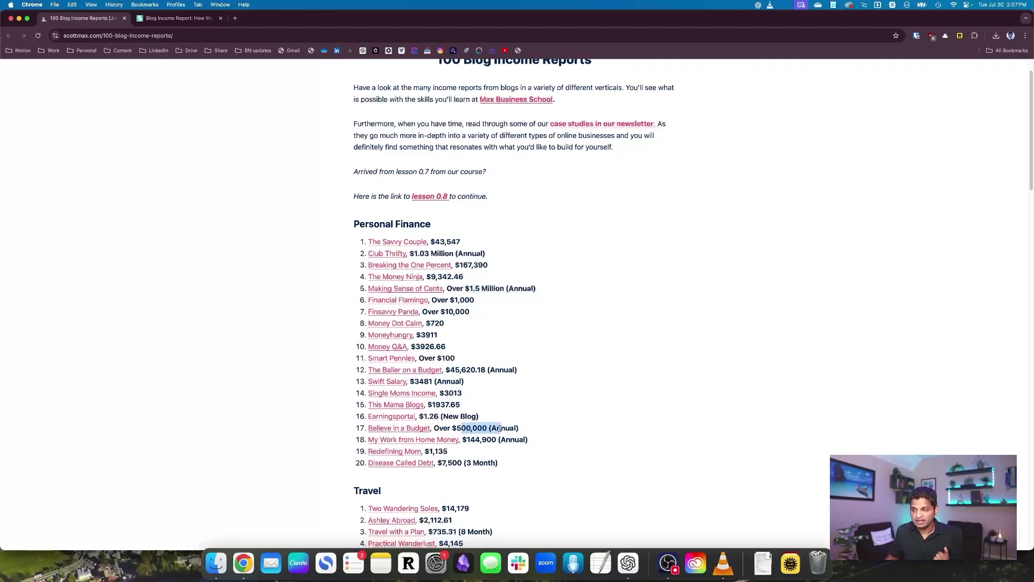